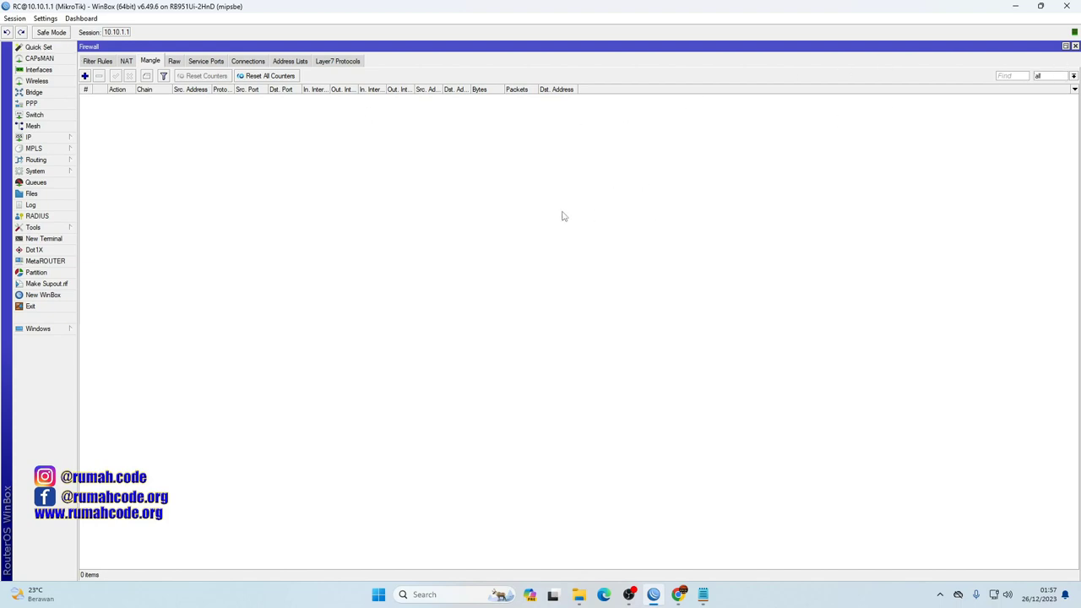
Step: Open the IP firewall's mangle rules and start a new rule on the prerouting chain
{"action": "left_click", "coordinate": [34, 138]}
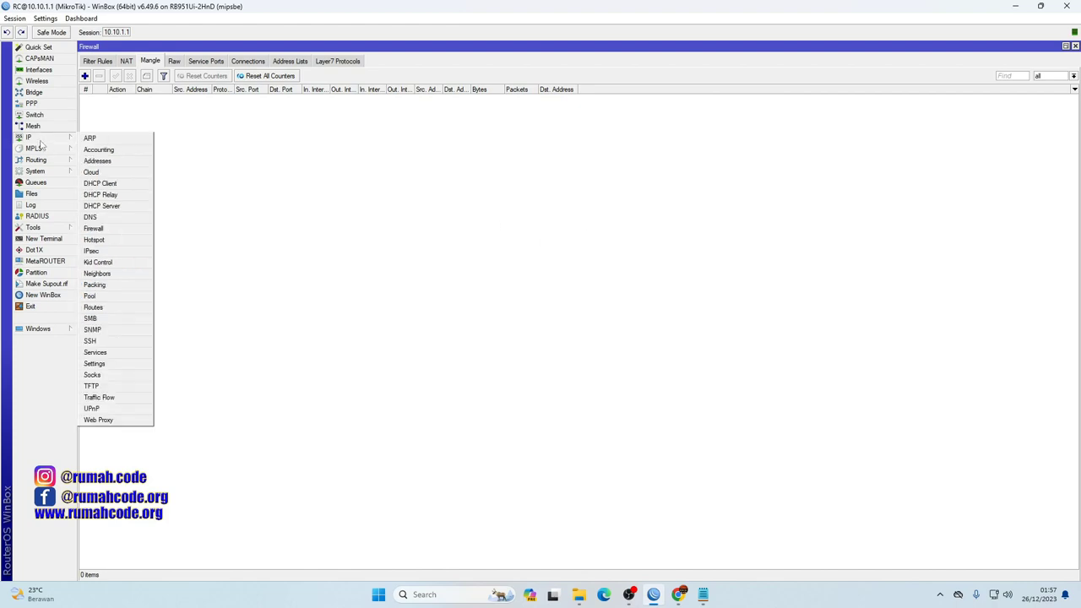
{"action": "left_click", "coordinate": [122, 229]}
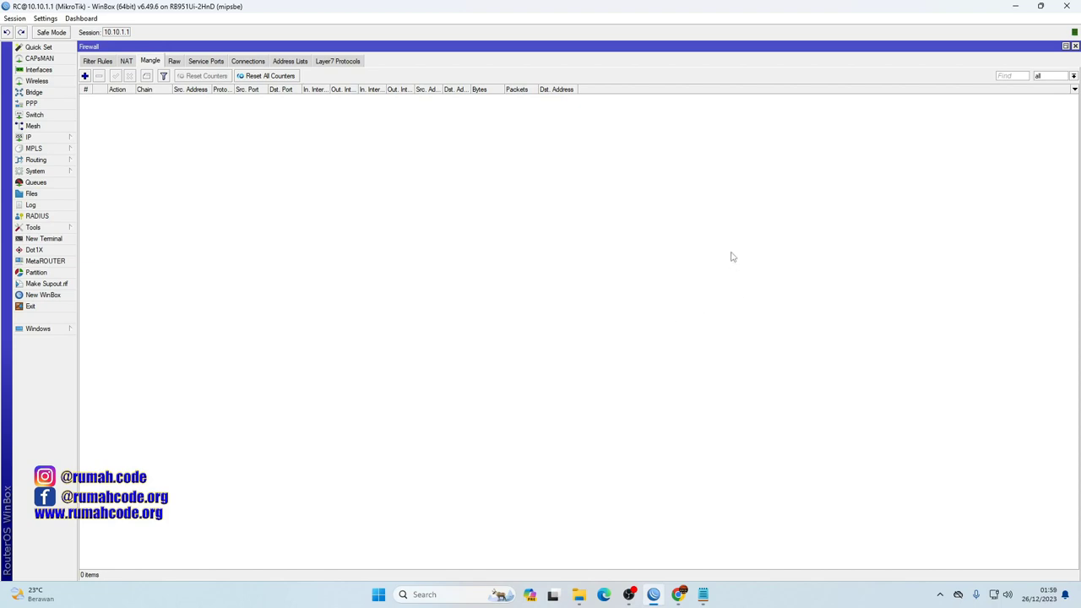
{"action": "left_click", "coordinate": [85, 76]}
{"action": "left_click_drag", "start_coordinate": [577, 174], "coordinate": [352, 141]}
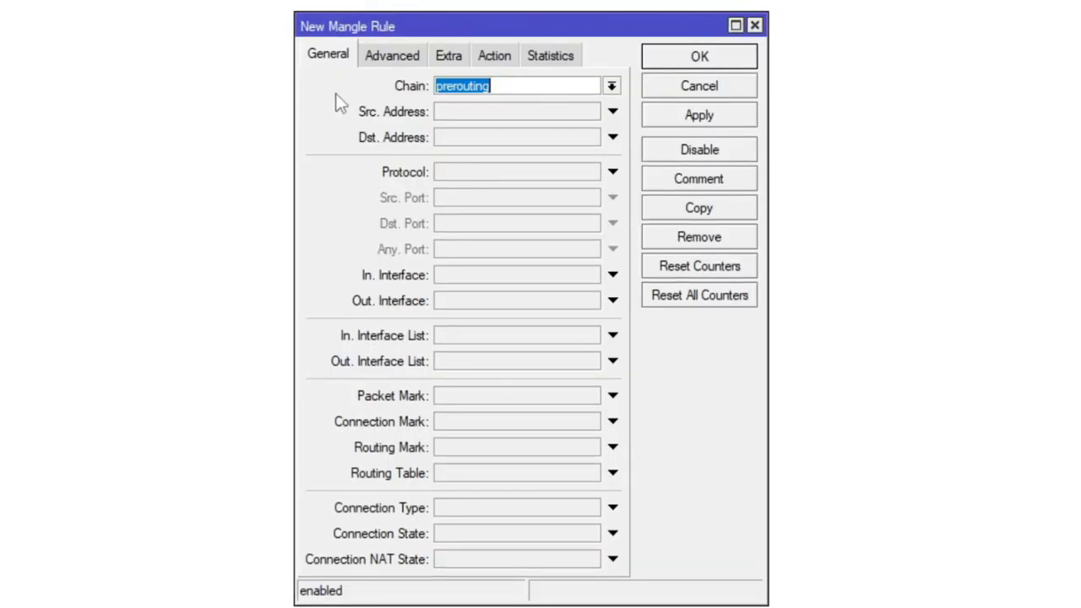
{"action": "left_click", "coordinate": [526, 87]}
{"action": "left_click_drag", "start_coordinate": [553, 87], "coordinate": [344, 94]}
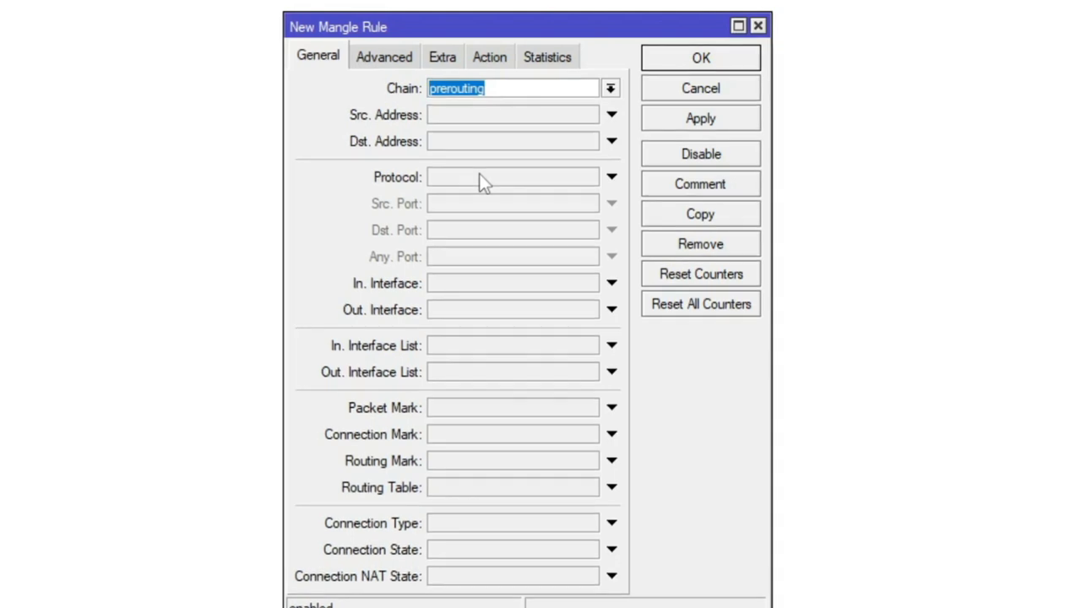
Step: Make the new mangle rule match the udp protocol with destination port 8801
{"action": "left_click", "coordinate": [611, 177]}
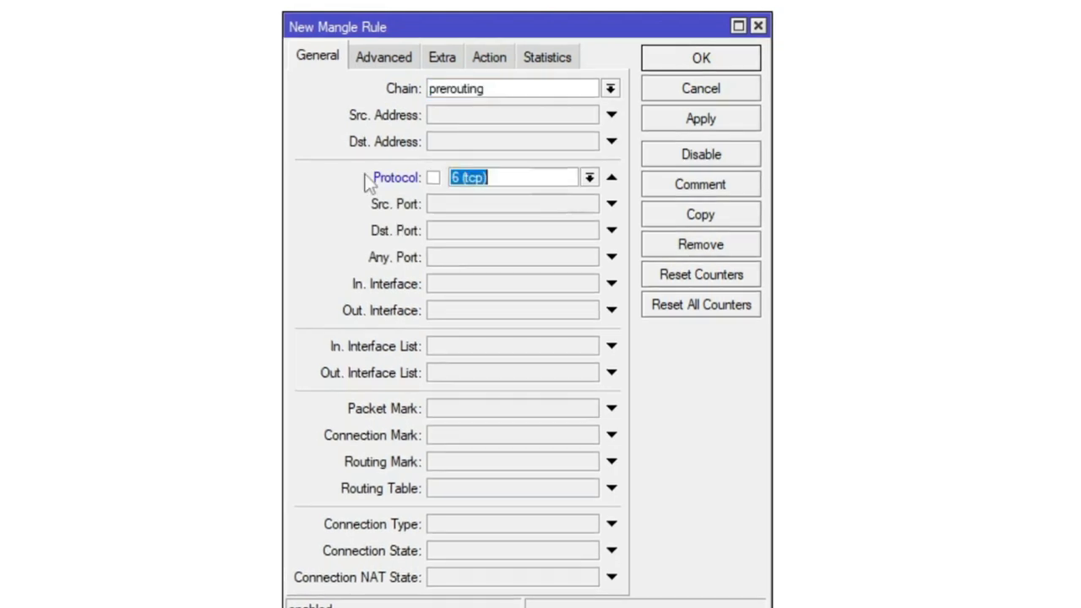
{"action": "left_click", "coordinate": [589, 180]}
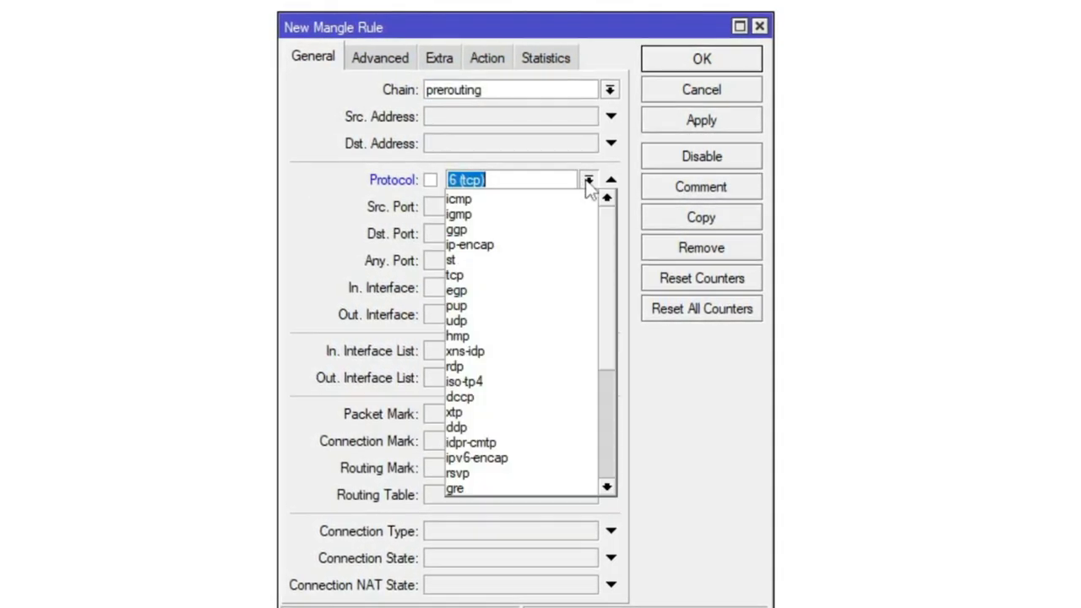
{"action": "type", "text": "udp"}
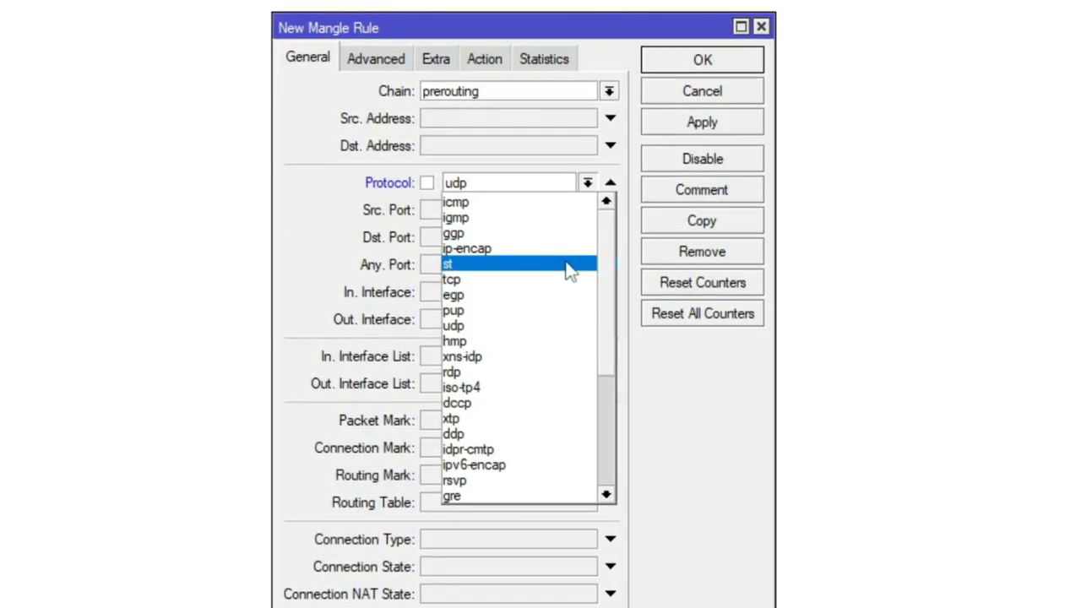
{"action": "left_click", "coordinate": [587, 183]}
{"action": "left_click", "coordinate": [587, 183]}
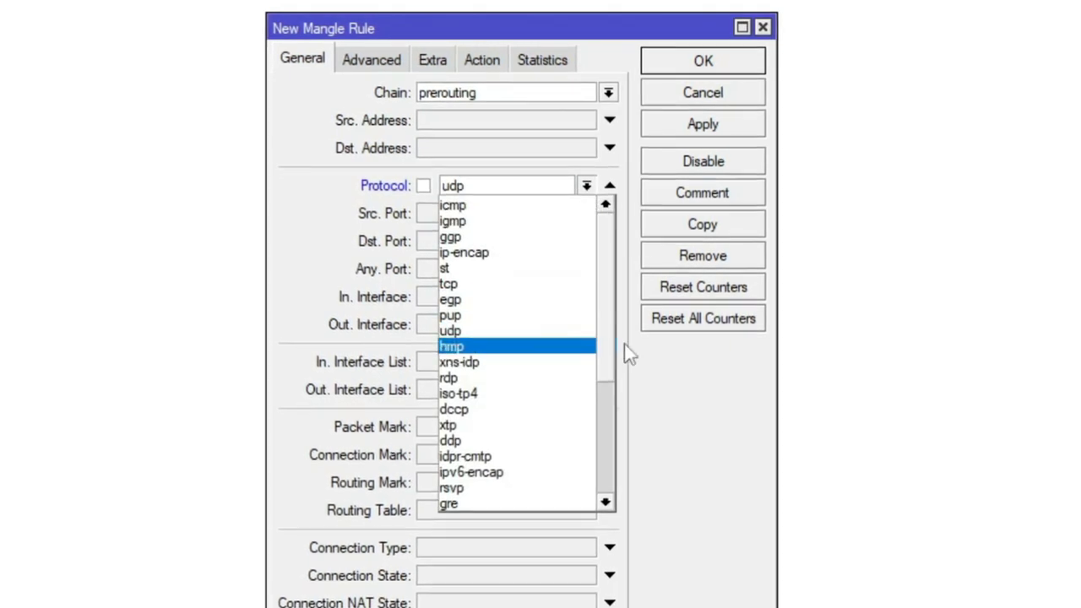
{"action": "left_click", "coordinate": [505, 331]}
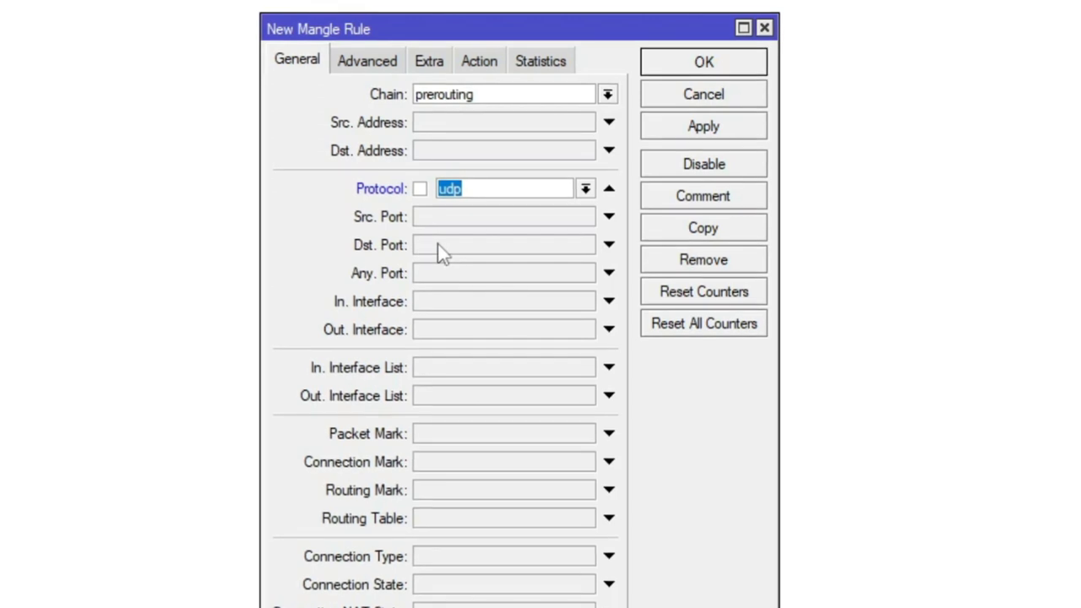
{"action": "left_click", "coordinate": [460, 245]}
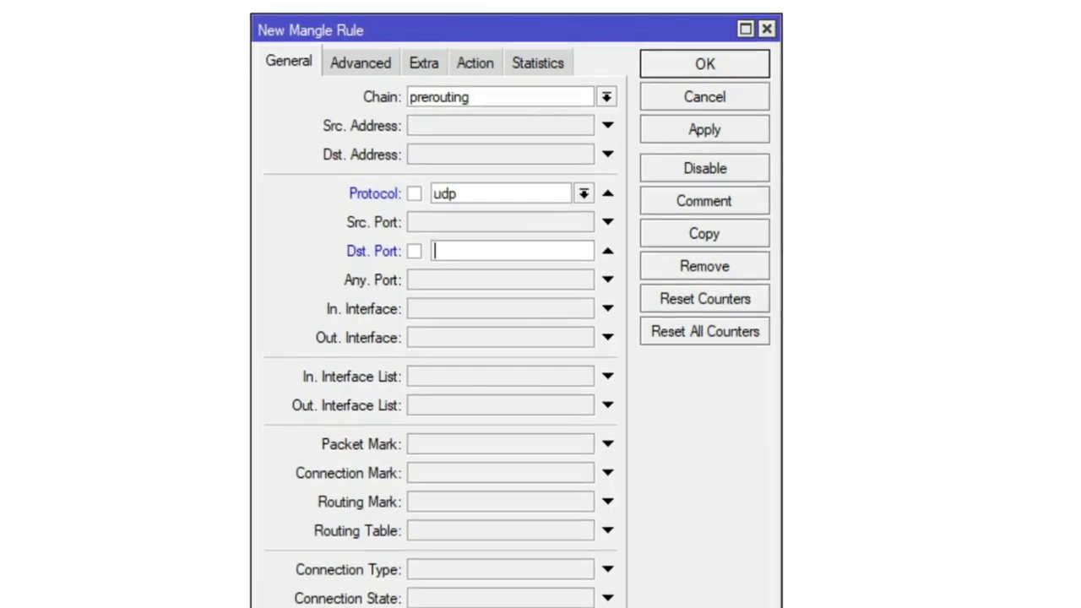
{"action": "type", "text": "880"}
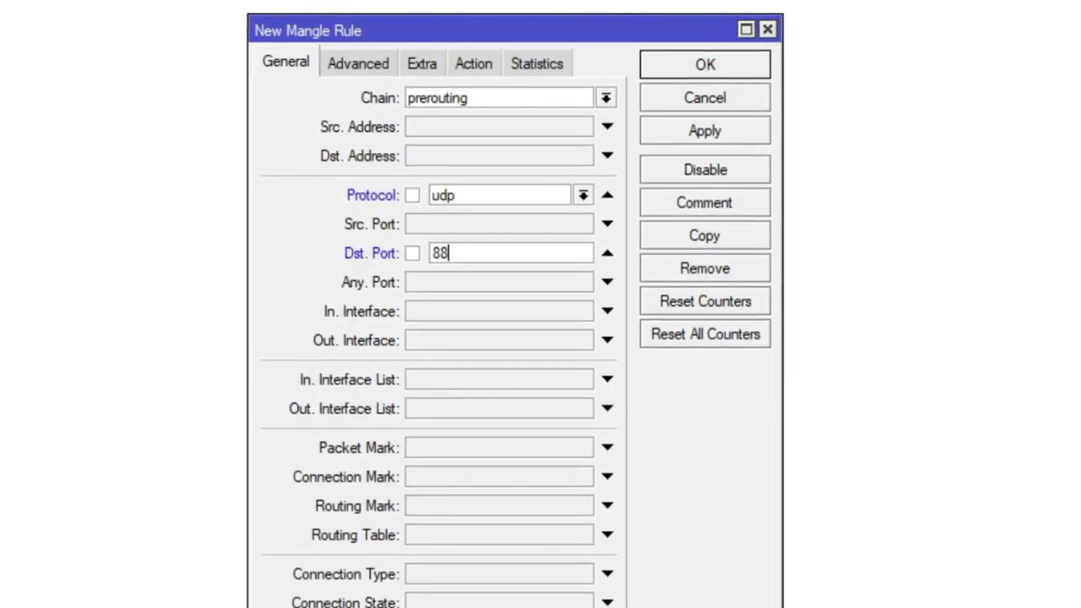
{"action": "type", "text": "1"}
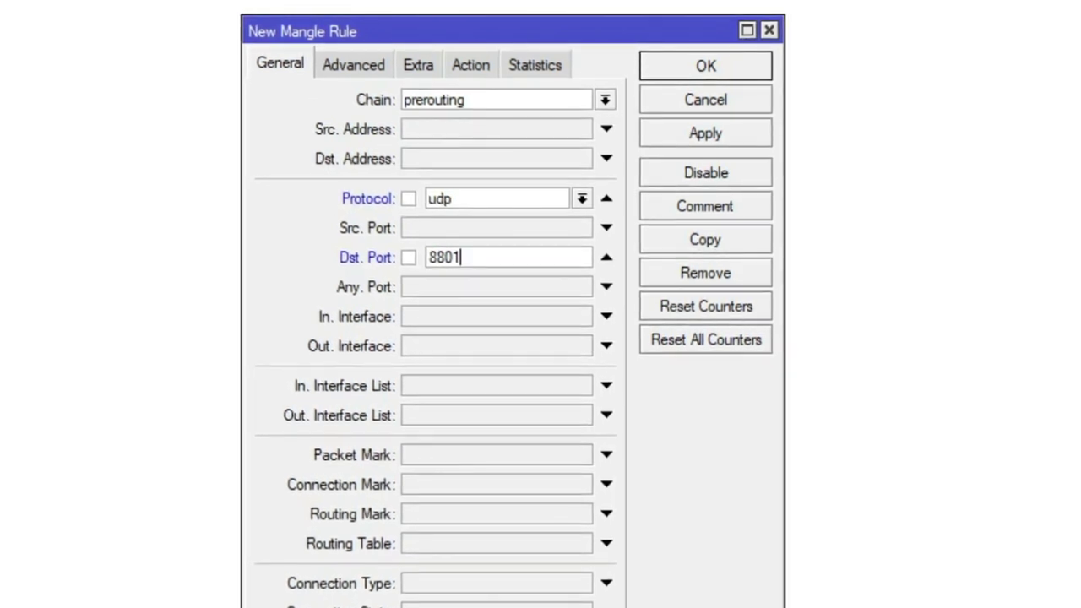
Step: Set the rule's action to add dst to address list, using the address list name zoom-ip
{"action": "left_click", "coordinate": [467, 68]}
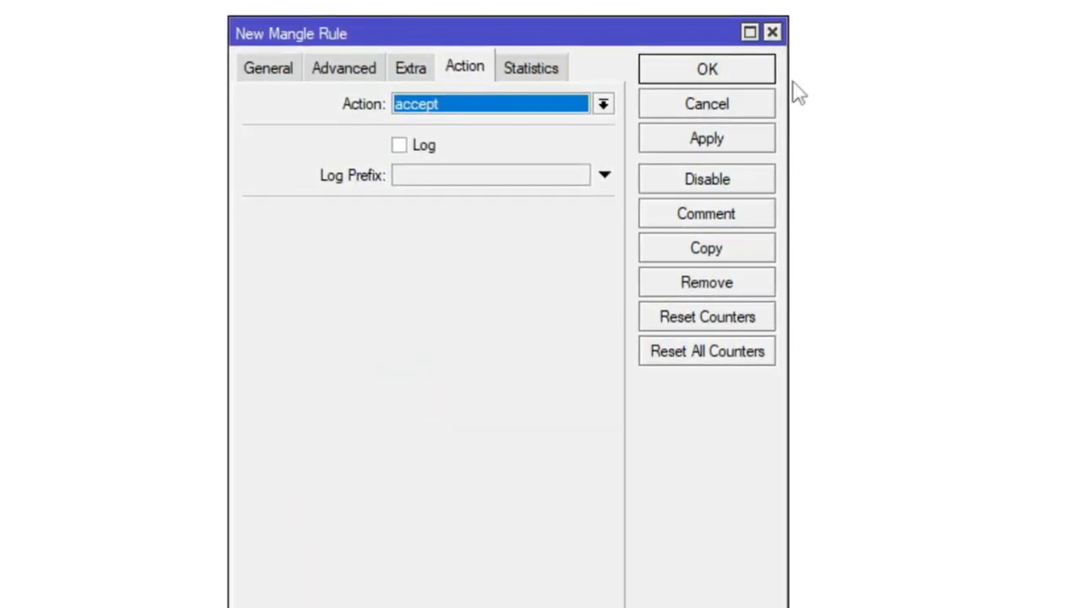
{"action": "left_click", "coordinate": [600, 106]}
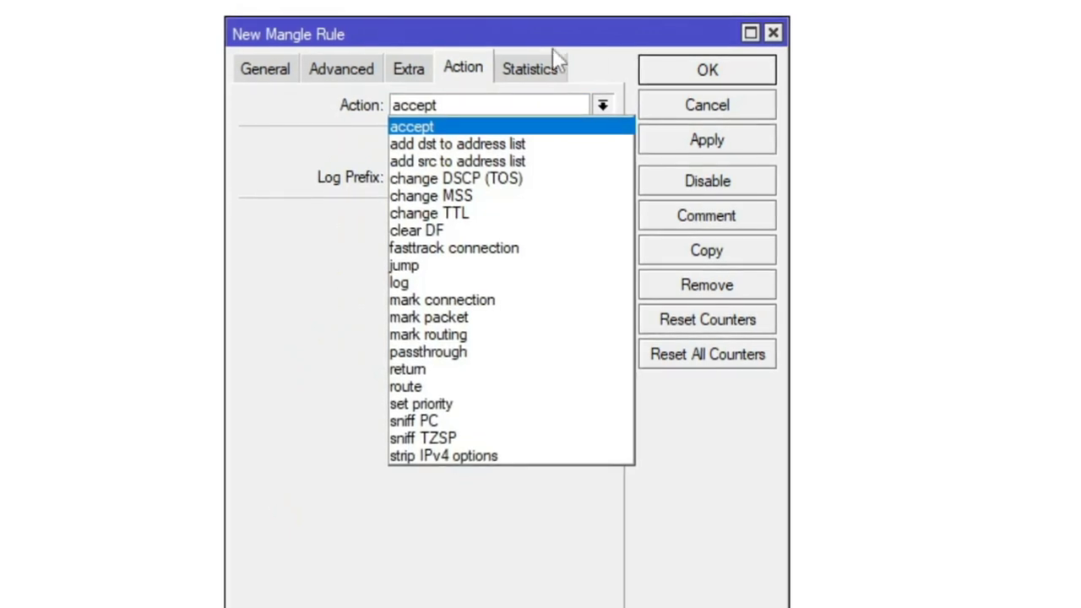
{"action": "left_click", "coordinate": [536, 150]}
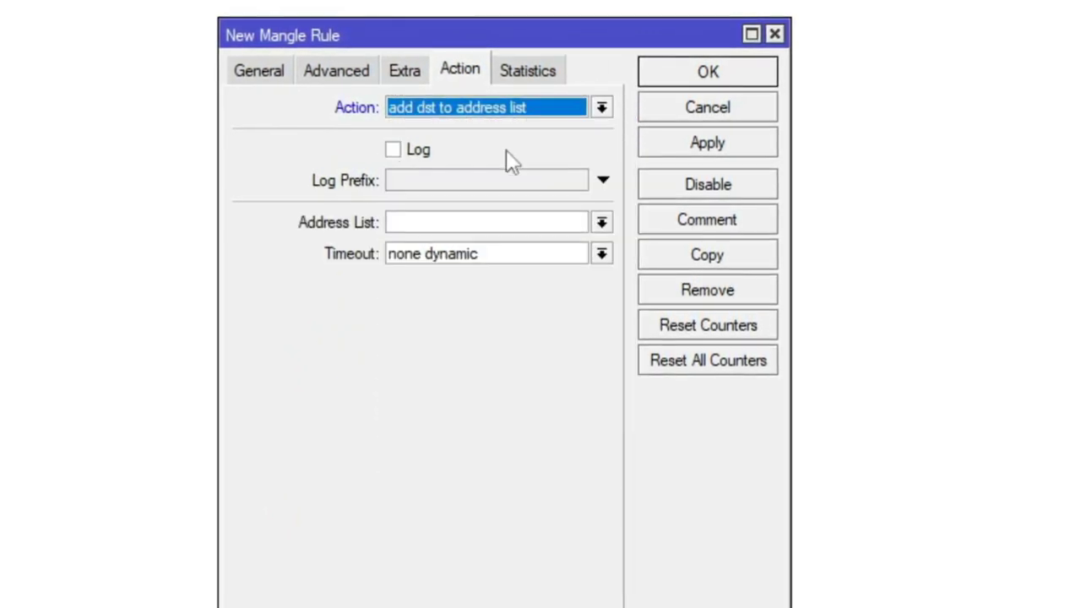
{"action": "left_click", "coordinate": [549, 225]}
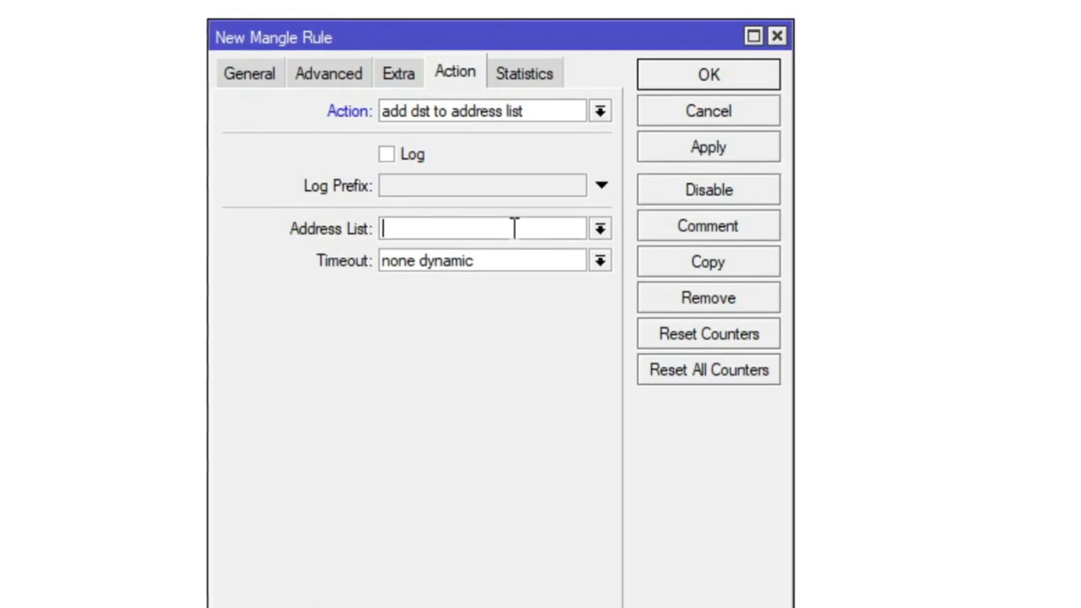
{"action": "type", "text": "zoom"}
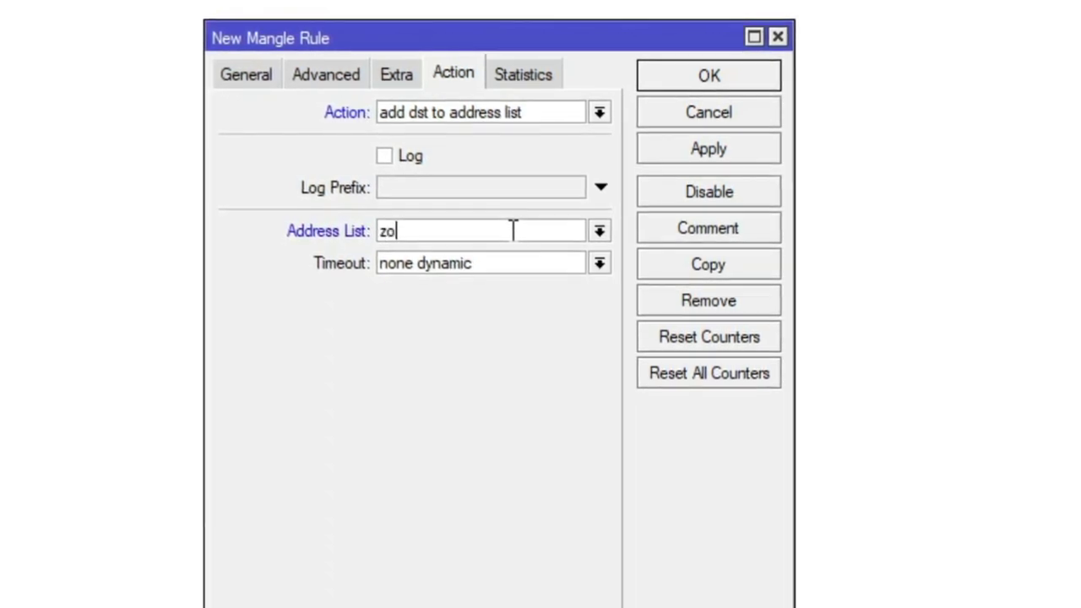
{"action": "type", "text": "-ip"}
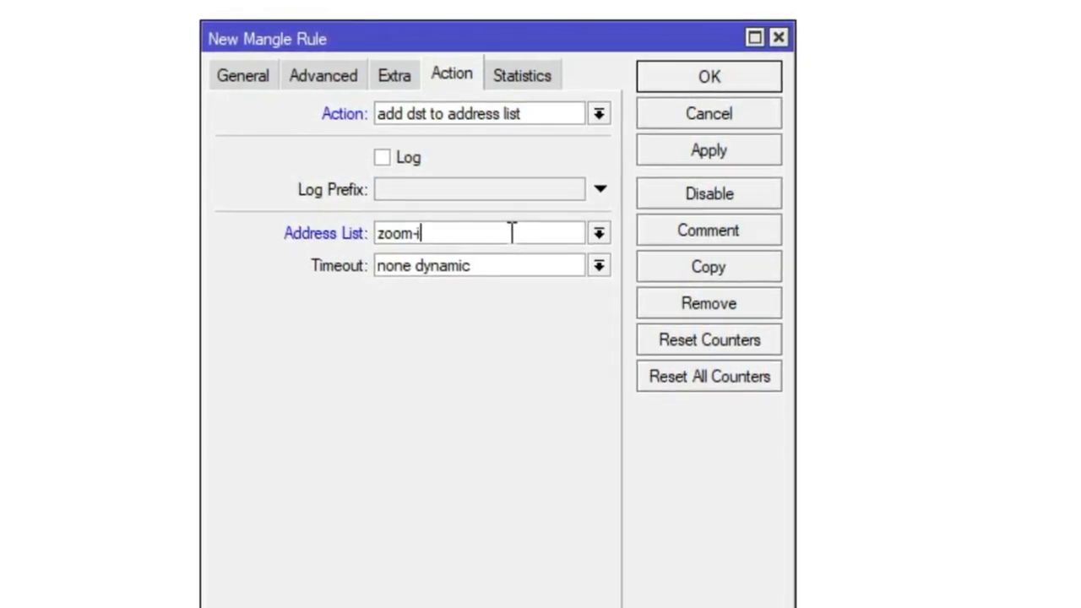
Step: Set the address list timeout to none static and save the mangle rule
{"action": "left_click", "coordinate": [599, 269]}
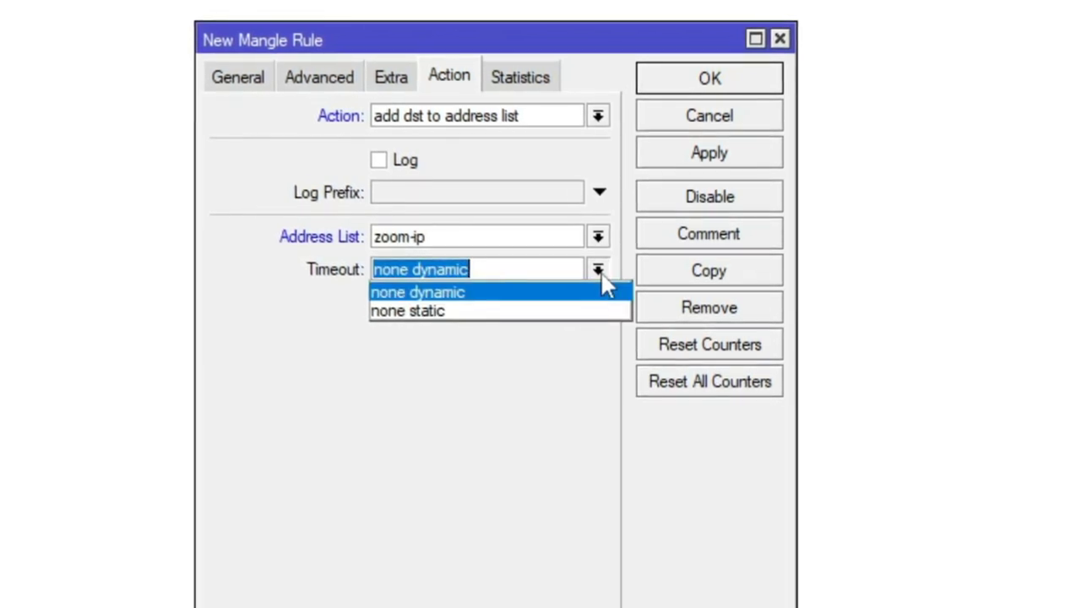
{"action": "left_click", "coordinate": [480, 312]}
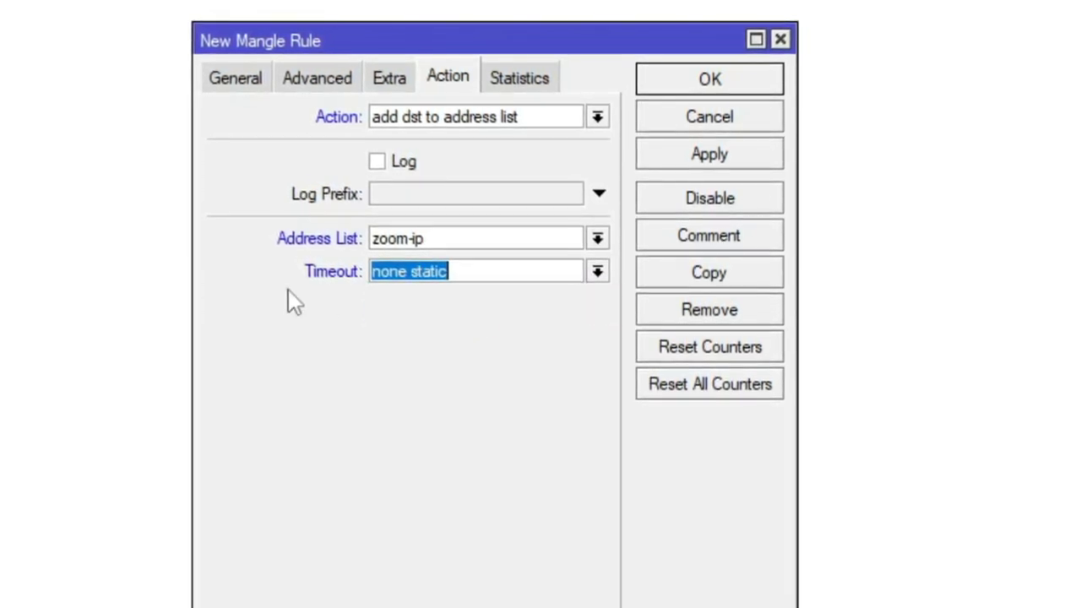
{"action": "left_click", "coordinate": [741, 161]}
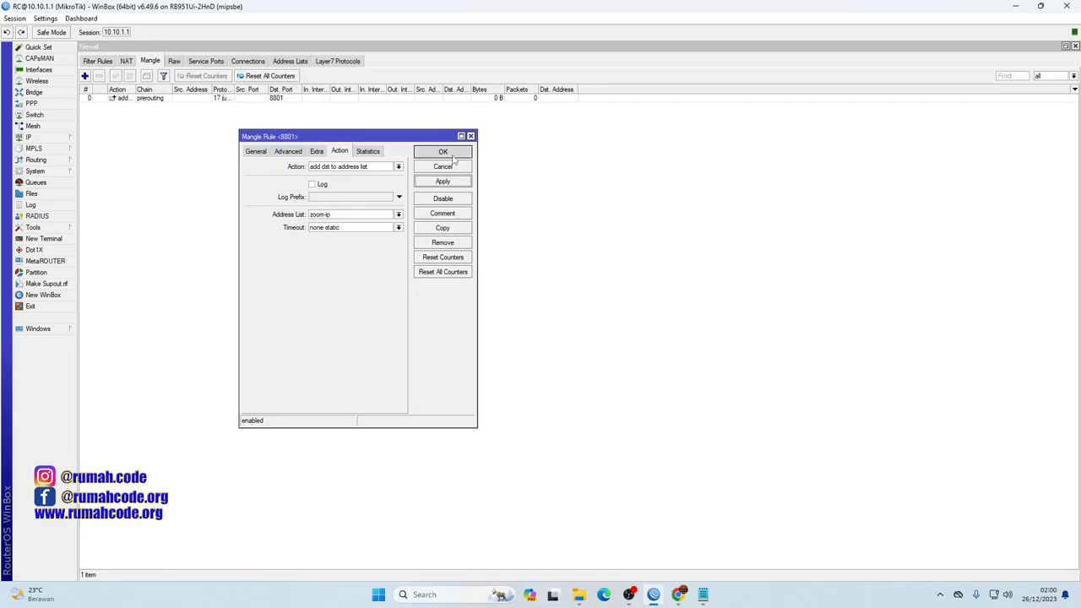
{"action": "left_click", "coordinate": [726, 90]}
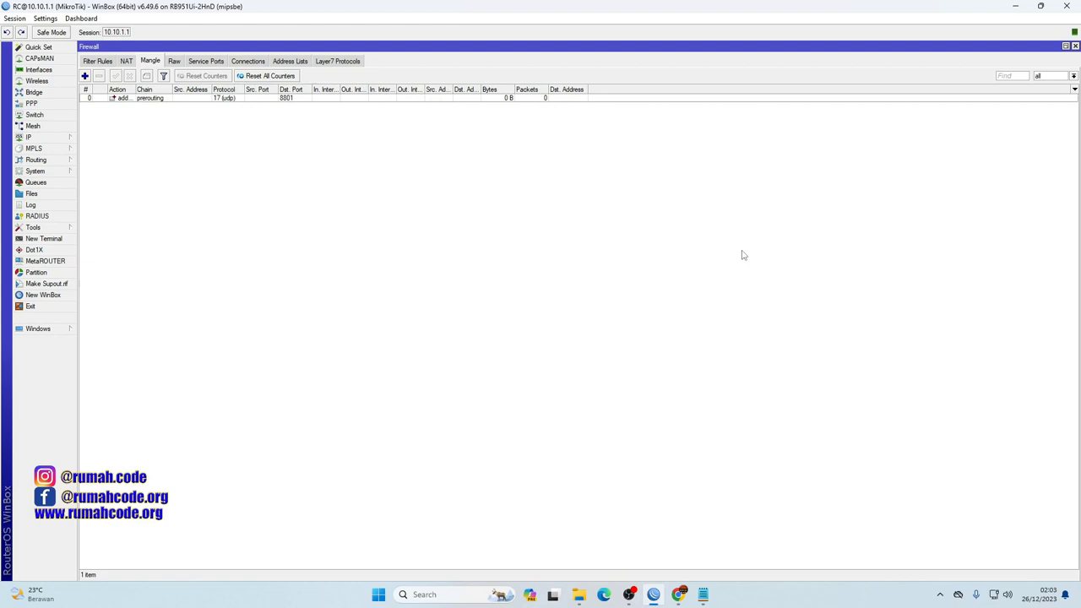
Step: Switch to Zoom and start a new meeting with computer audio and the microphone muted
{"action": "left_click", "coordinate": [1014, 7]}
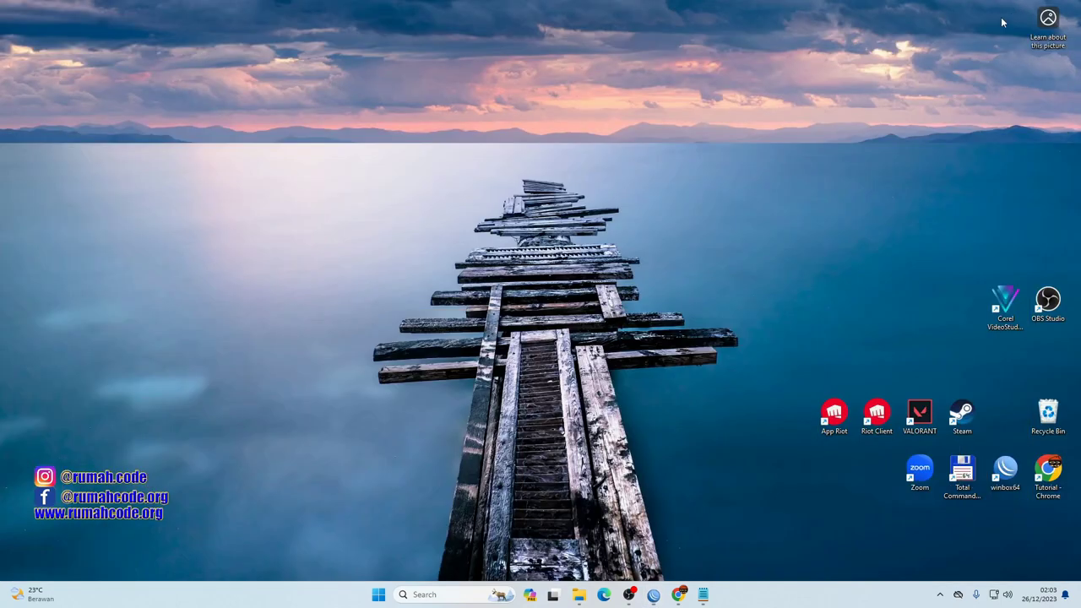
{"action": "double_click", "coordinate": [920, 466]}
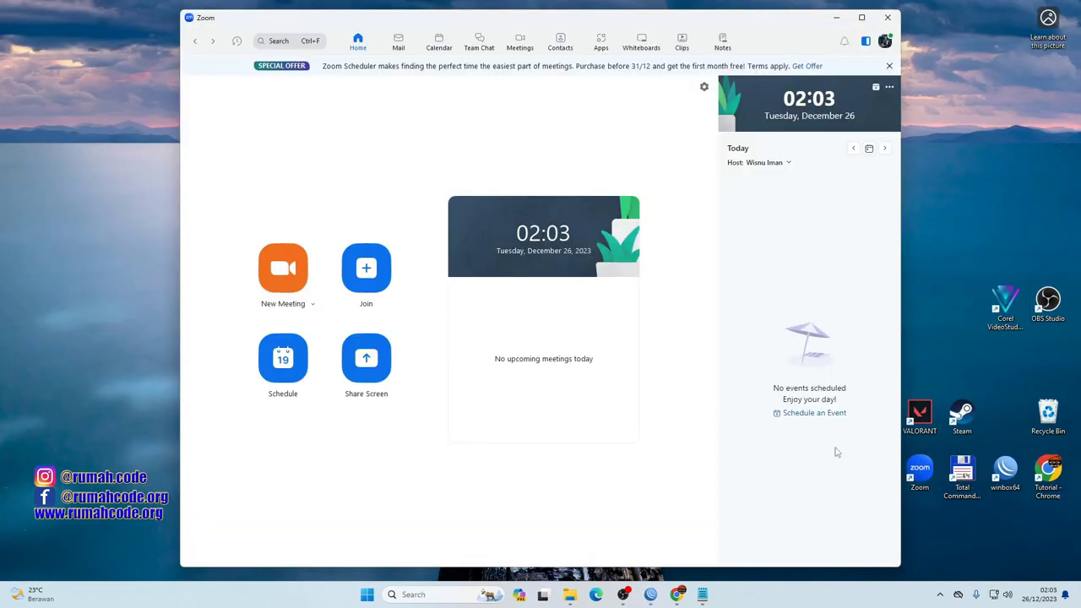
{"action": "left_click", "coordinate": [283, 269]}
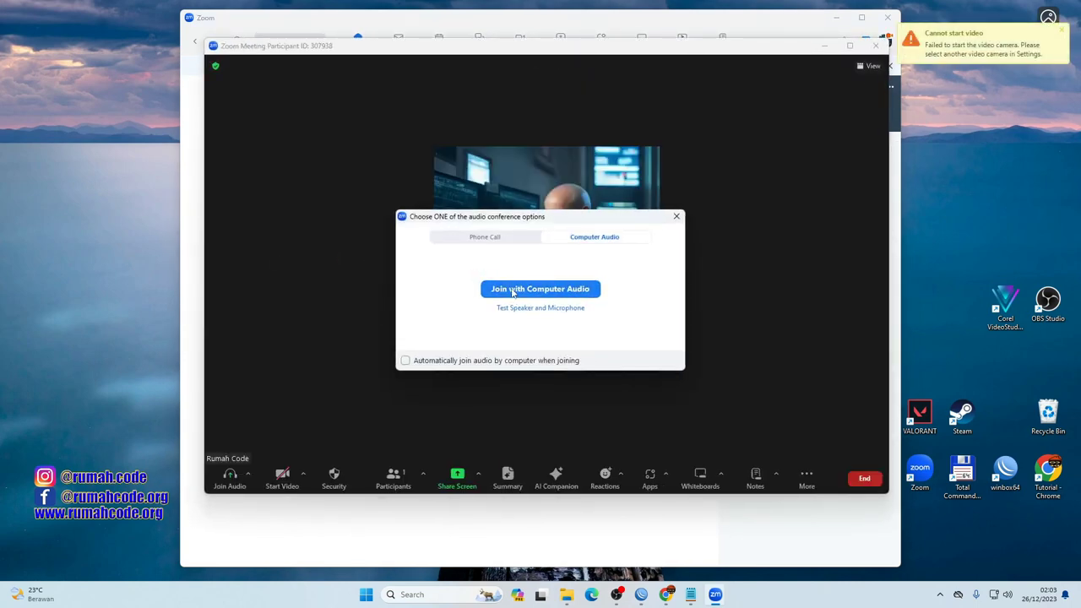
{"action": "left_click", "coordinate": [511, 289]}
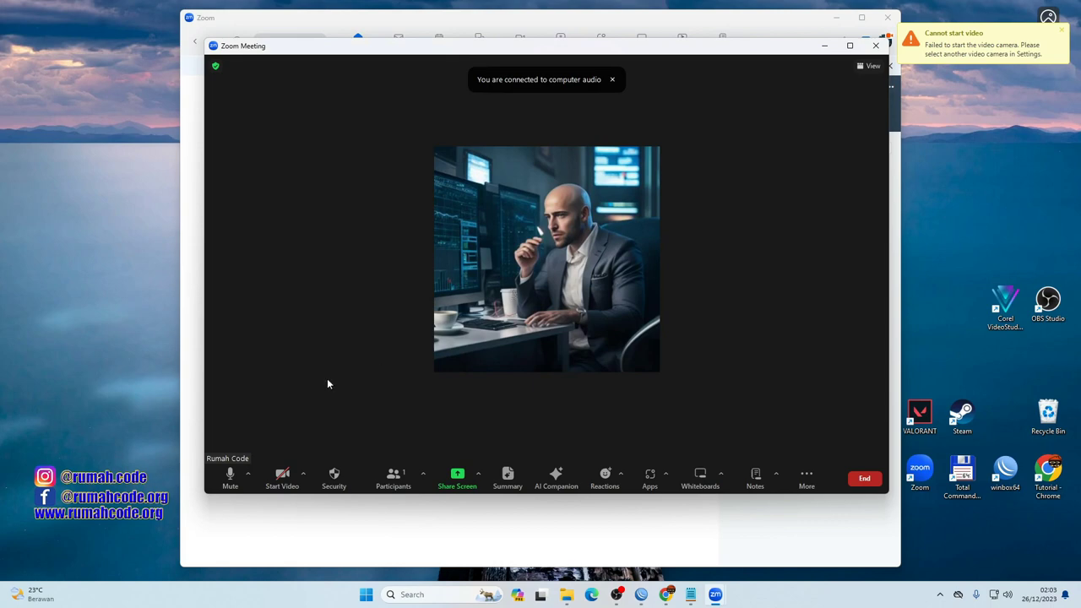
{"action": "left_click", "coordinate": [229, 476]}
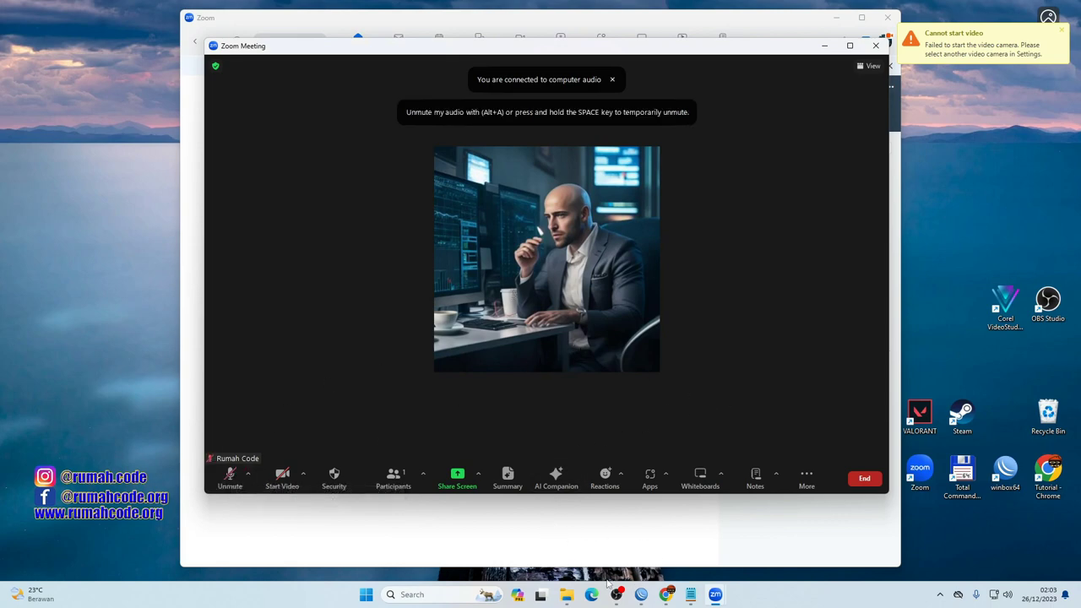
Step: Switch back to WinBox and check the firewall address lists for the zoom-ip entry
{"action": "mouse_move", "coordinate": [645, 597]}
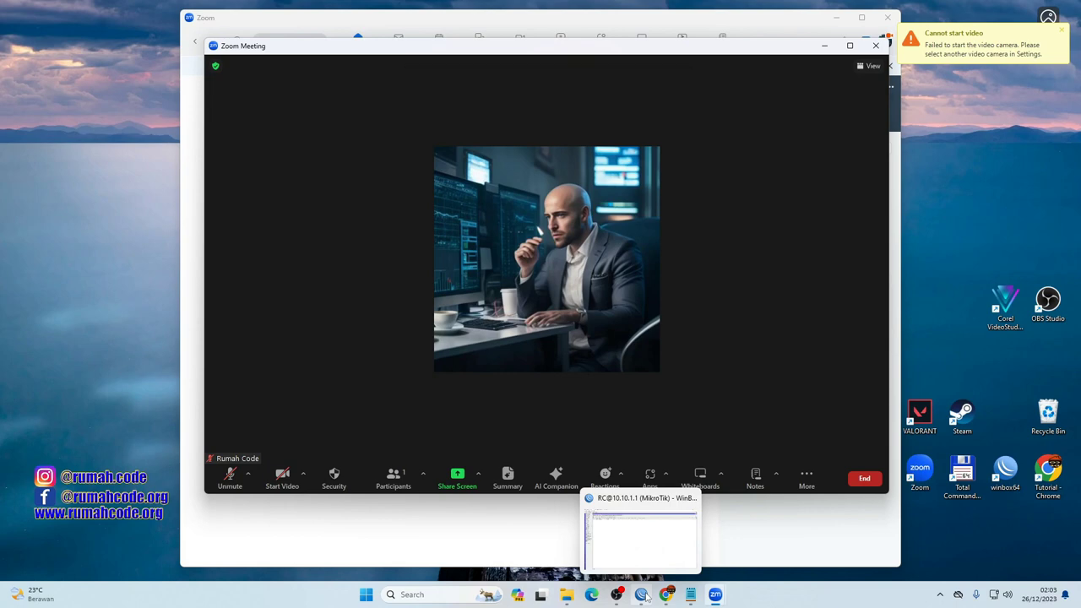
{"action": "left_click", "coordinate": [644, 597]}
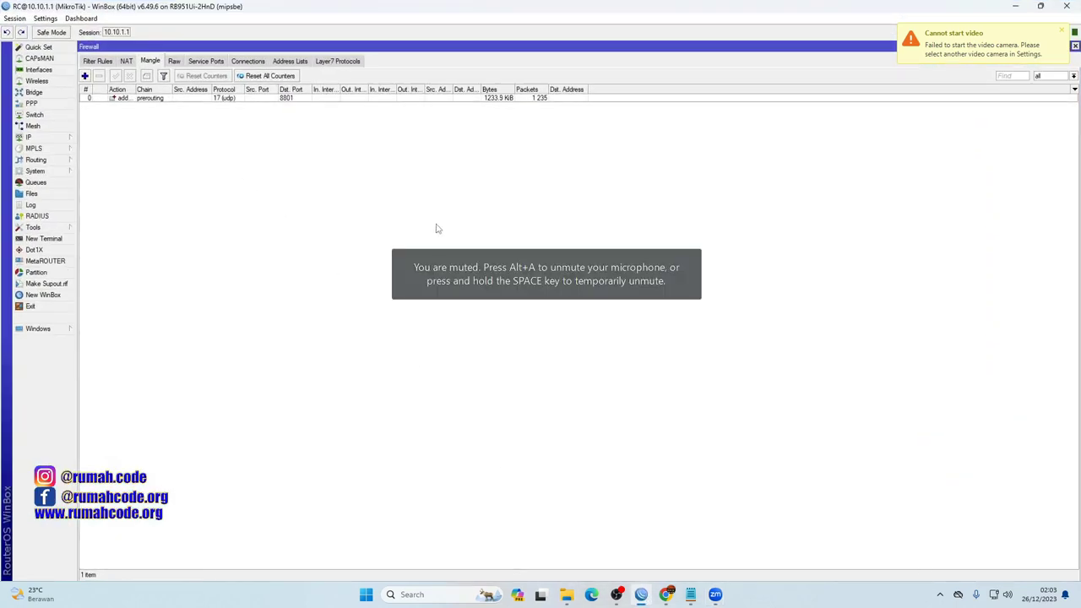
{"action": "left_click", "coordinate": [288, 62]}
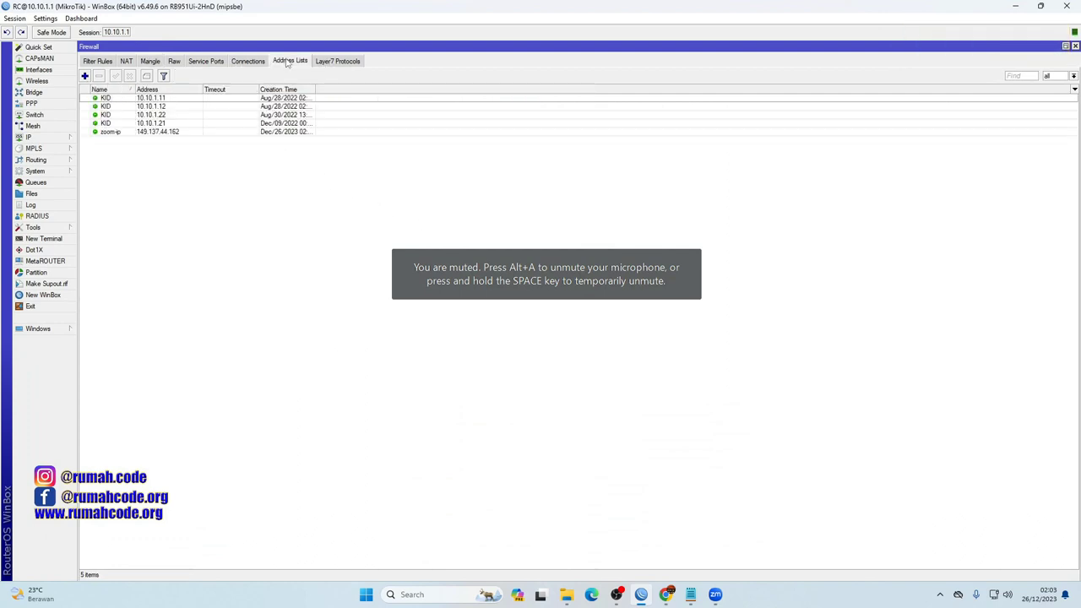
{"action": "left_click", "coordinate": [162, 133]}
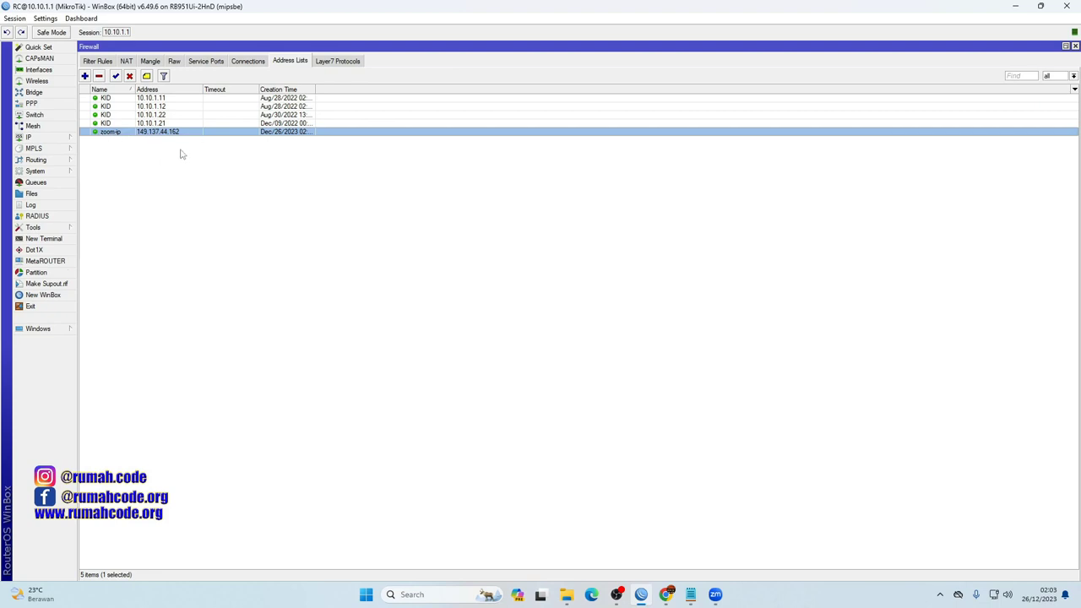
Step: Add a new mangle rule on the prerouting chain with zoom-ip as its destination address list
{"action": "left_click", "coordinate": [249, 61]}
{"action": "left_click", "coordinate": [213, 62]}
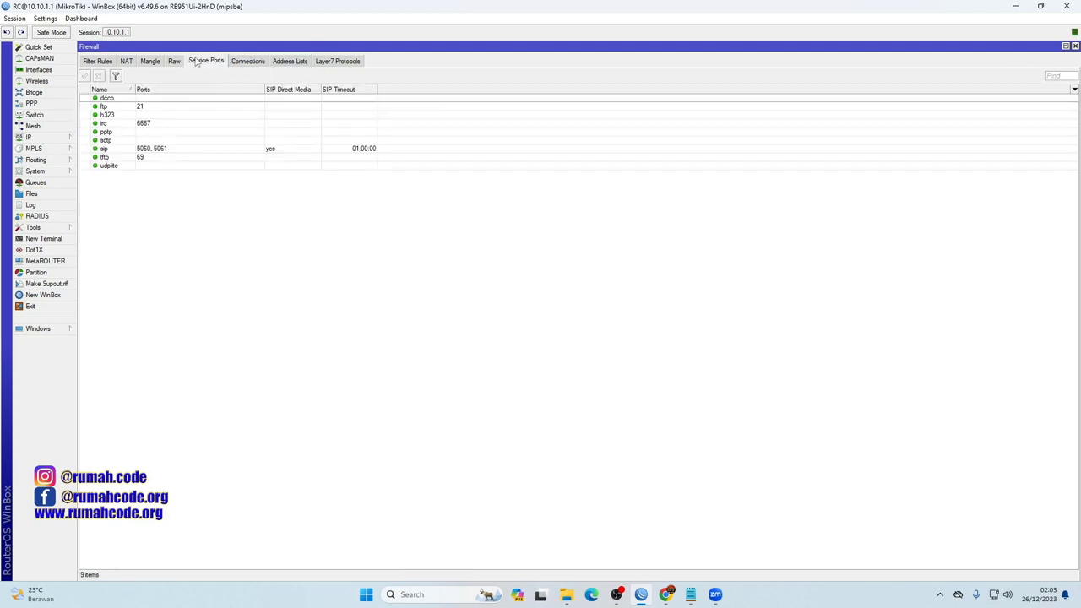
{"action": "left_click", "coordinate": [173, 61]}
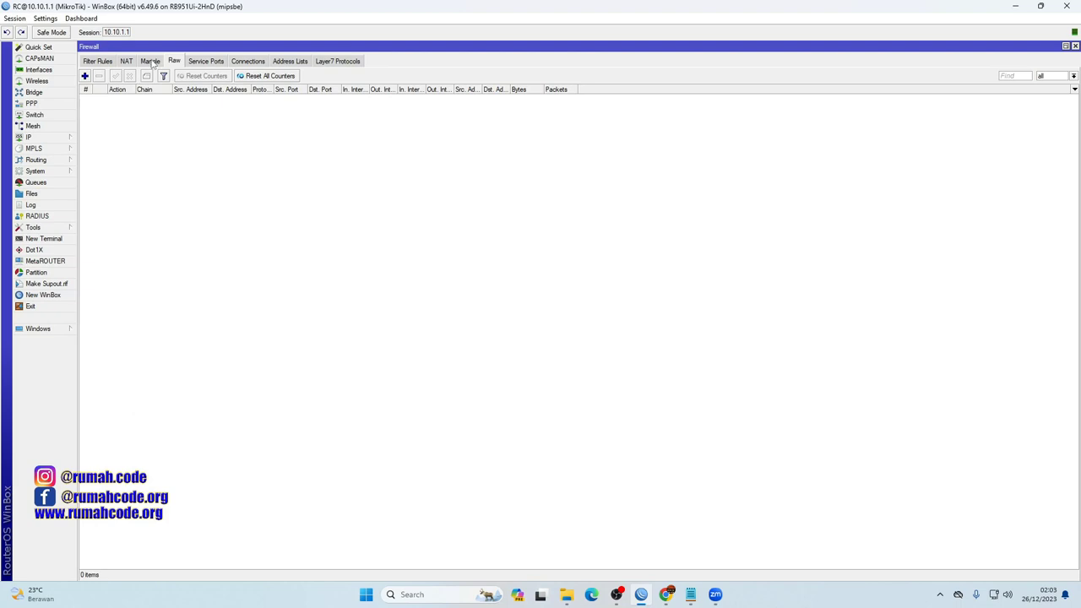
{"action": "left_click", "coordinate": [151, 61]}
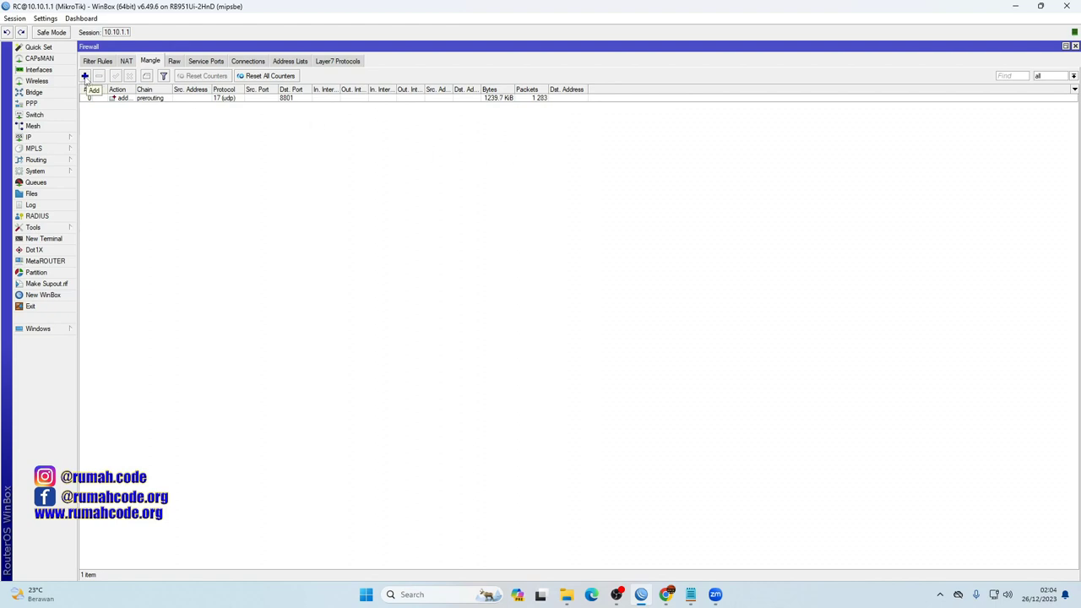
{"action": "left_click", "coordinate": [85, 76]}
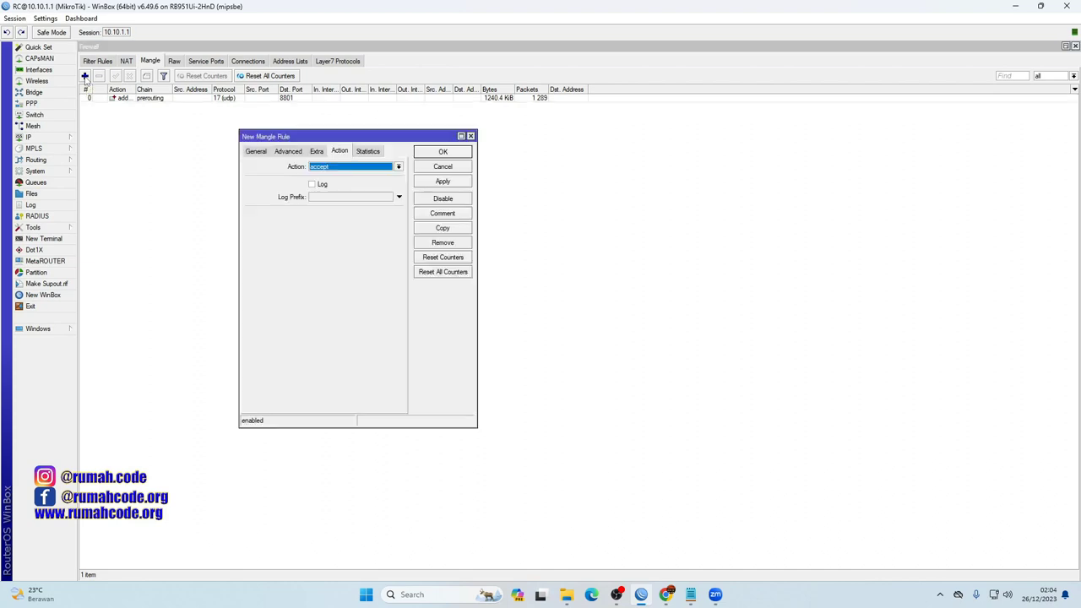
{"action": "left_click", "coordinate": [266, 152]}
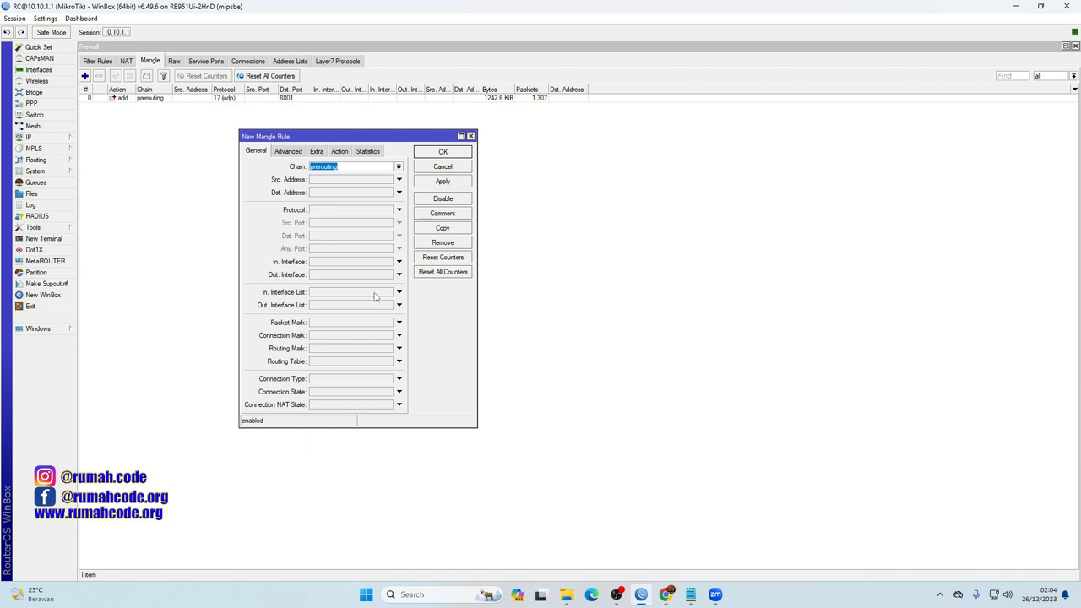
{"action": "left_click", "coordinate": [288, 151]}
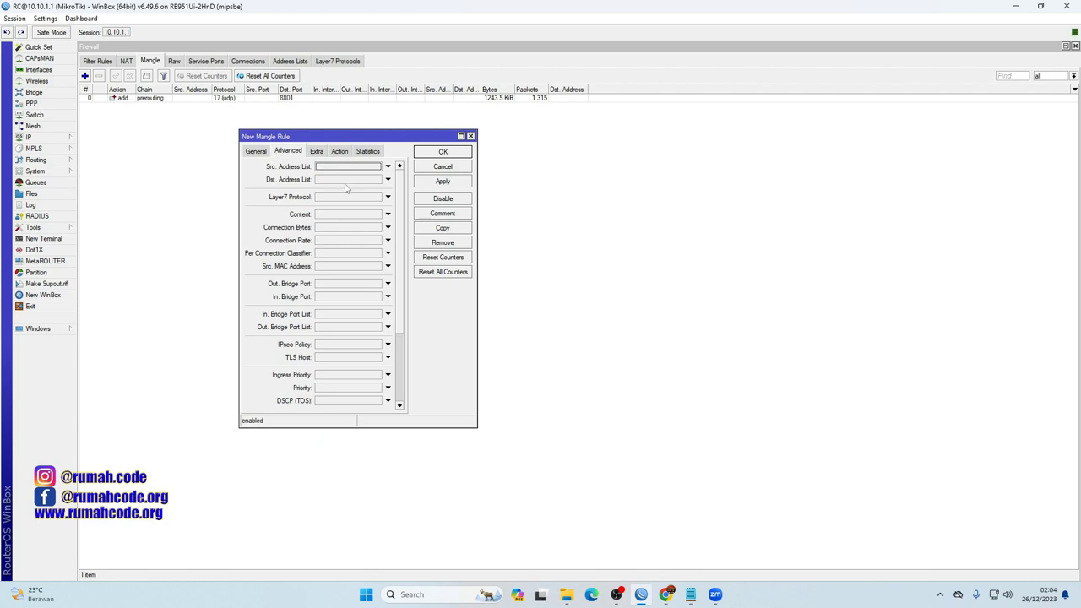
{"action": "left_click", "coordinate": [346, 188]}
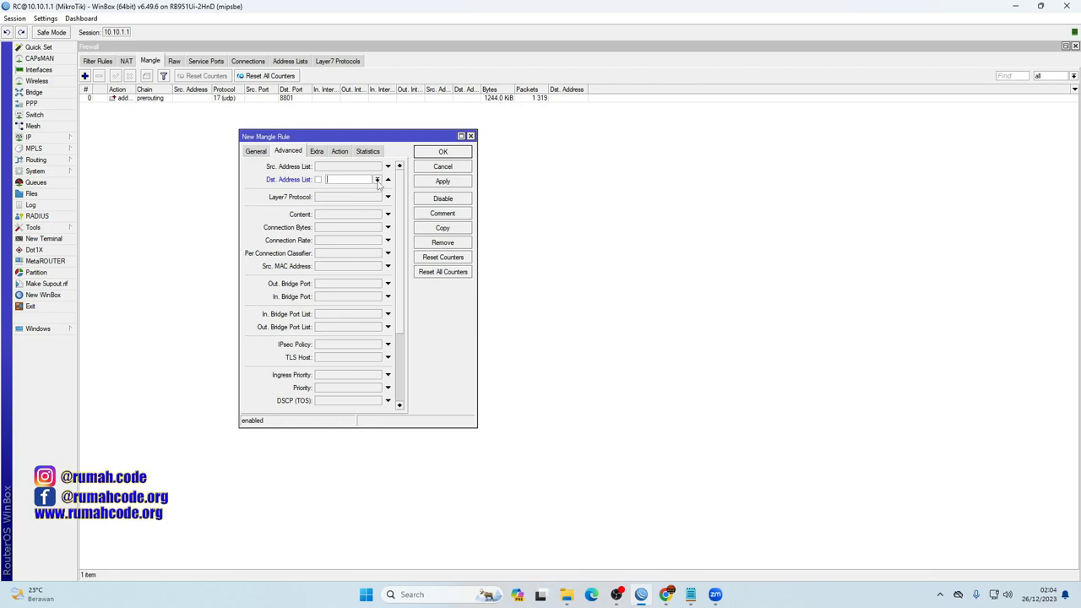
{"action": "left_click", "coordinate": [378, 180]}
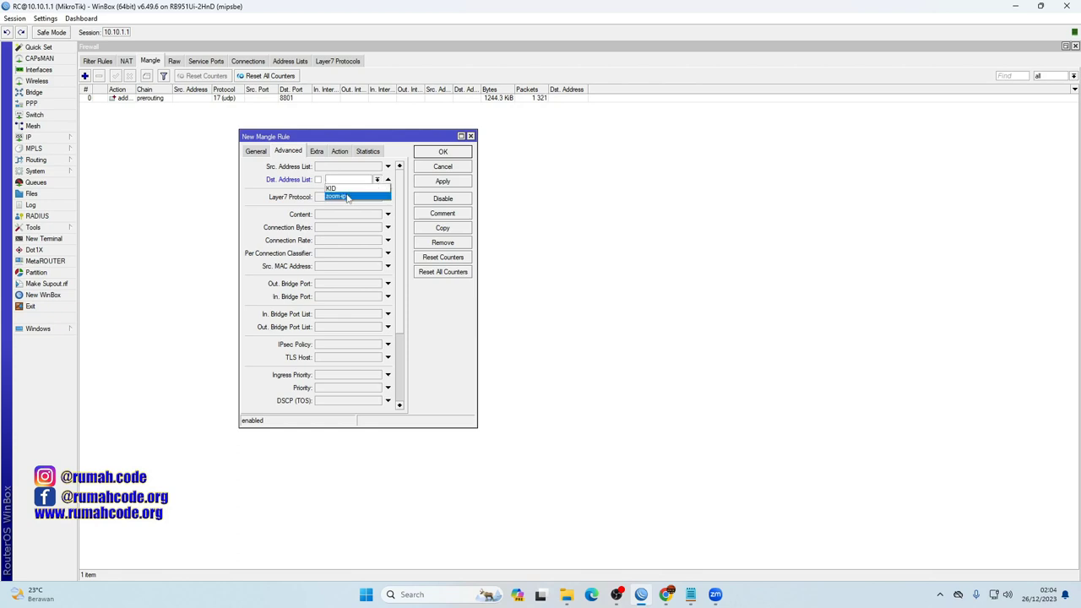
{"action": "left_click", "coordinate": [346, 196]}
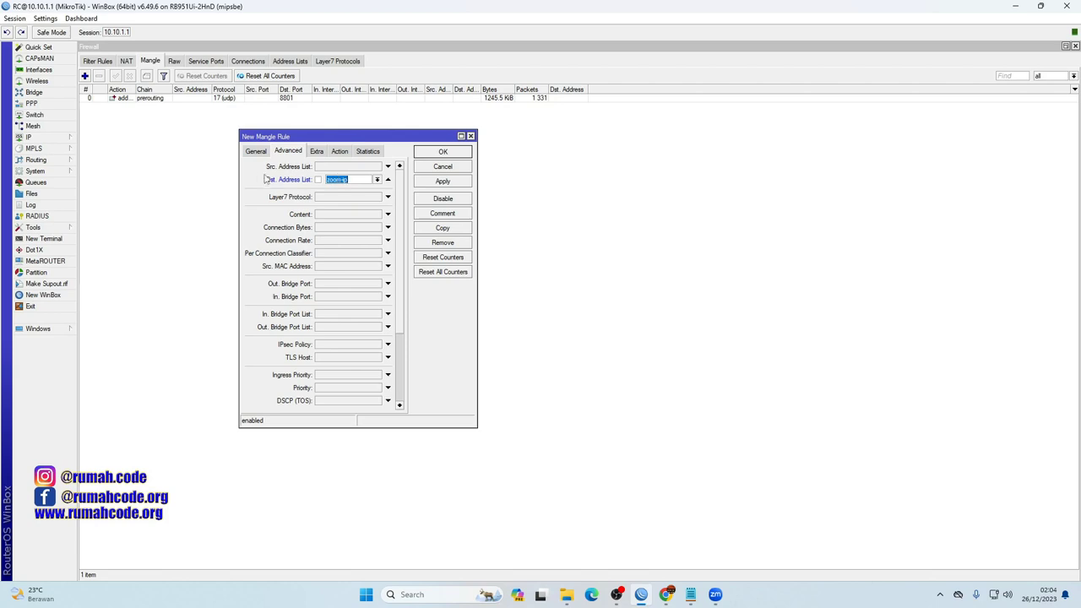
Step: Set the rule's action to mark connection with the new connection mark zoom-connection, and save the rule
{"action": "left_click", "coordinate": [363, 154]}
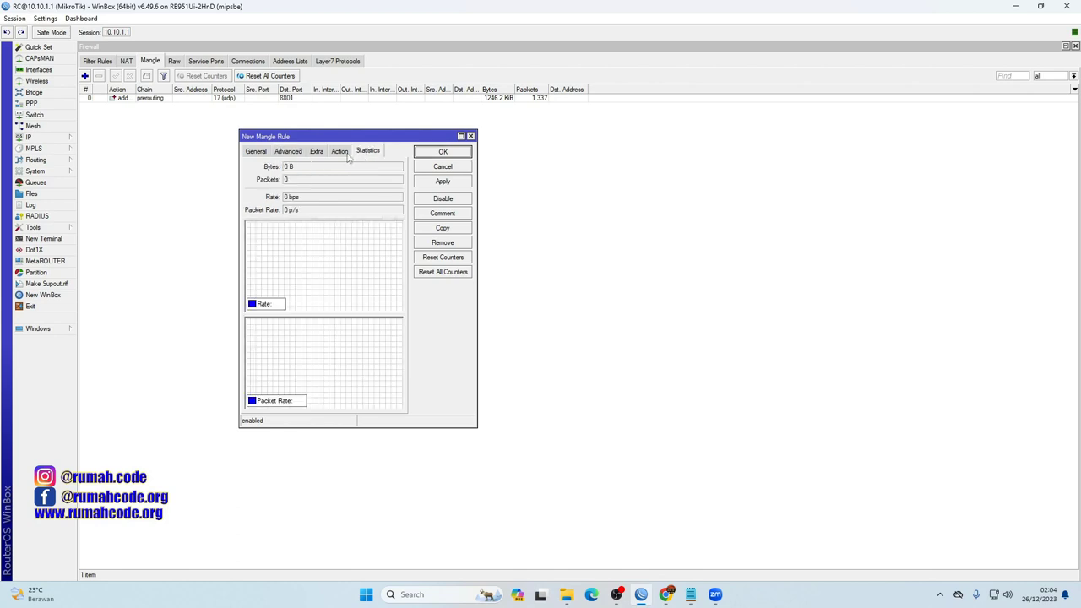
{"action": "left_click", "coordinate": [342, 153]}
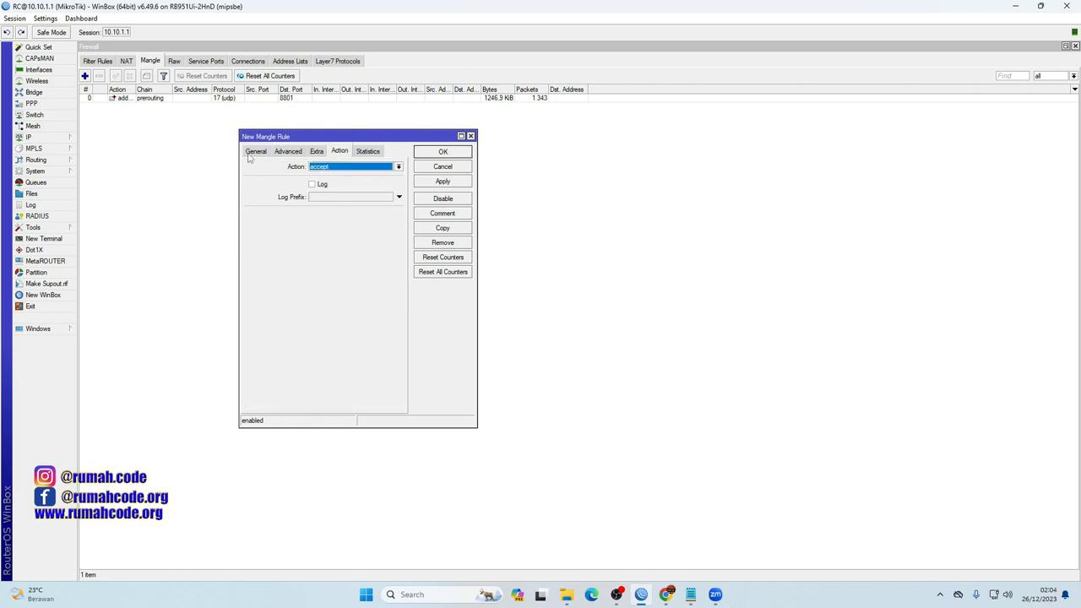
{"action": "left_click", "coordinate": [343, 168]}
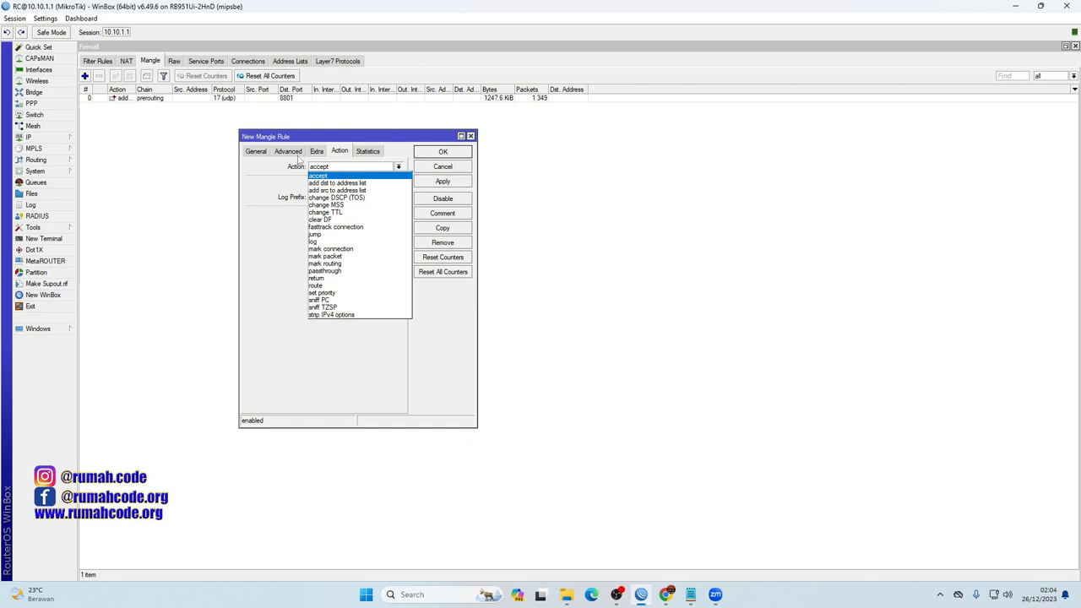
{"action": "left_click", "coordinate": [350, 251]}
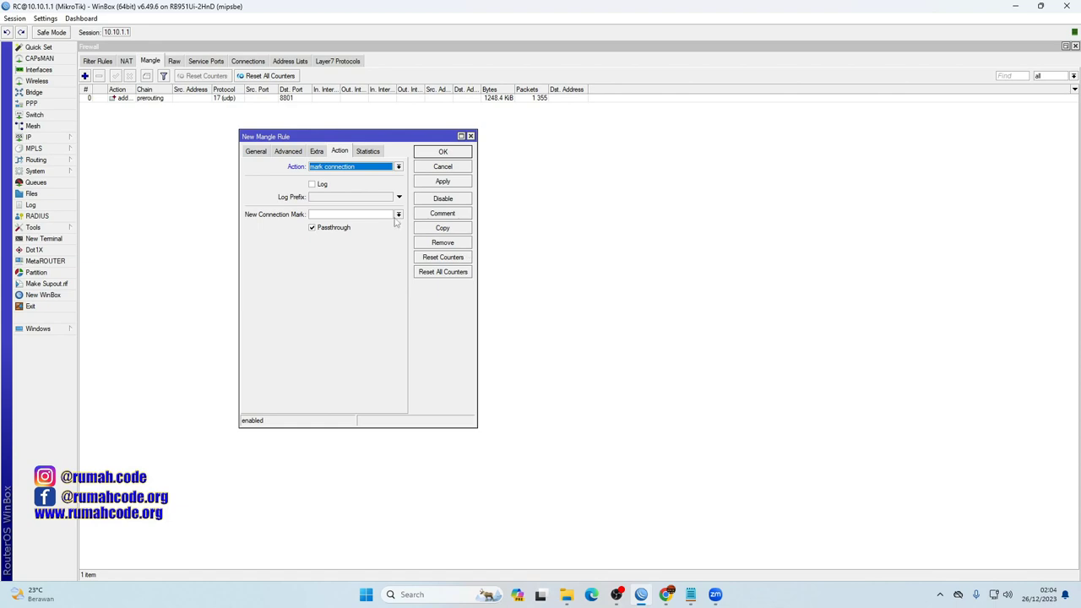
{"action": "left_click", "coordinate": [312, 214]}
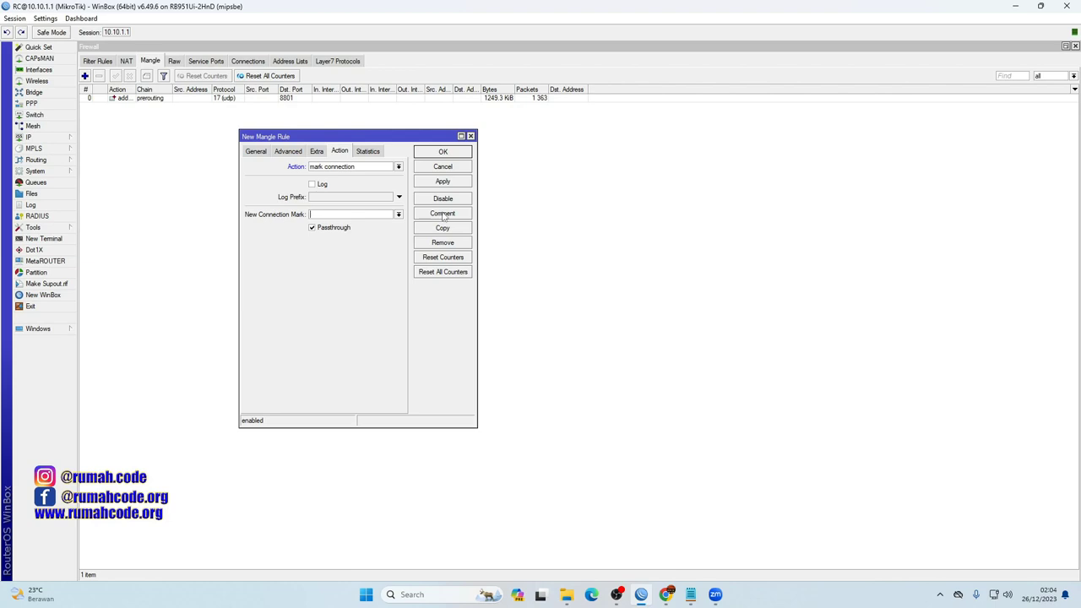
{"action": "type", "text": "zoom-connection"}
{"action": "left_click", "coordinate": [442, 183]}
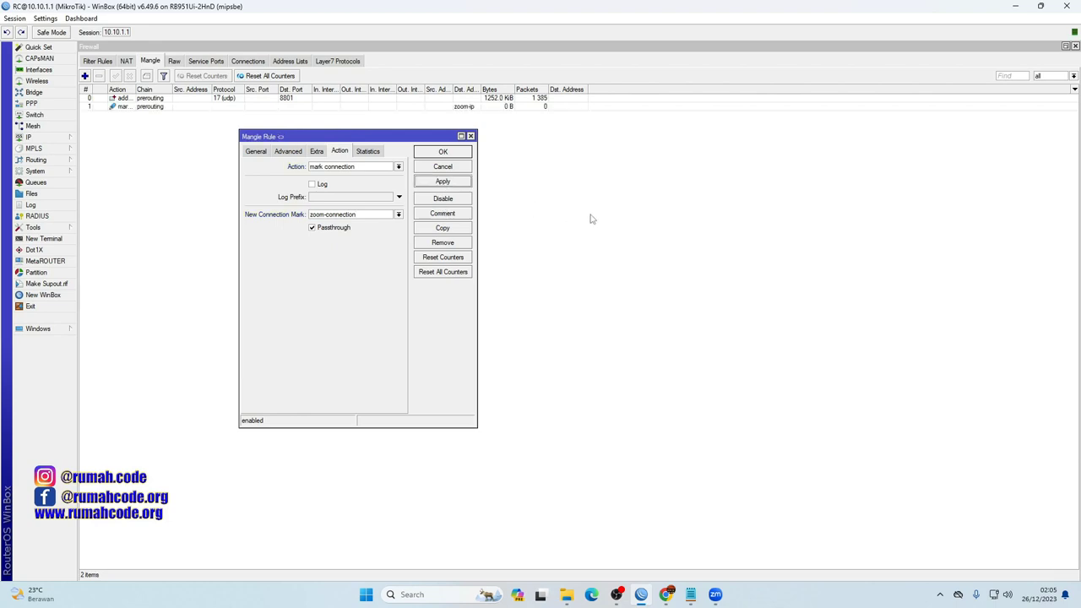
{"action": "left_click", "coordinate": [442, 152]}
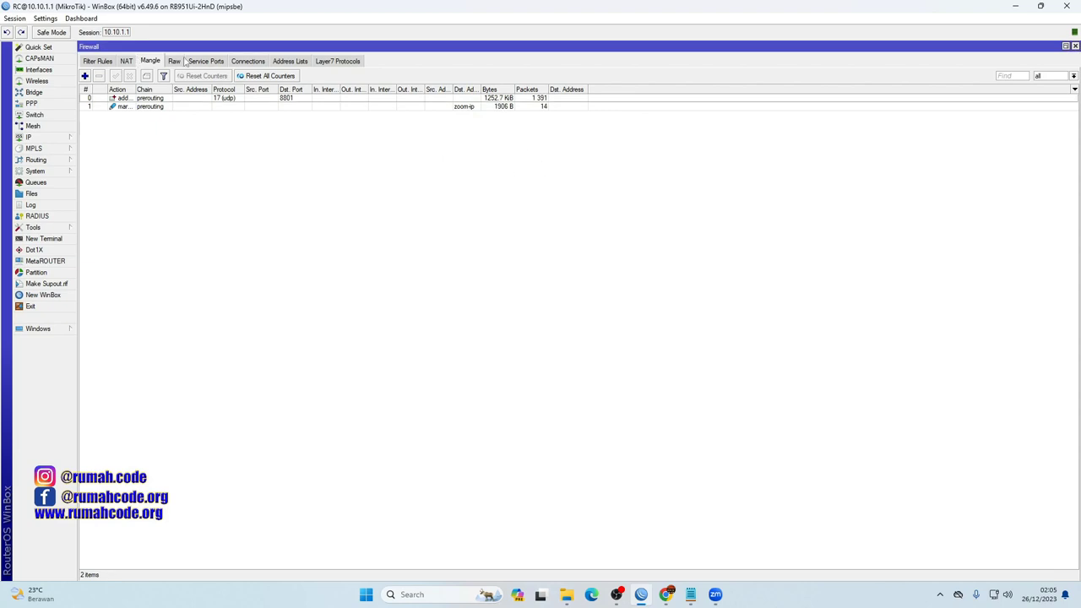
Step: Examine the tracked firewall connections from 10.10.1.3, checking each one's destination address and port, protocol and connection mark
{"action": "left_click", "coordinate": [252, 62]}
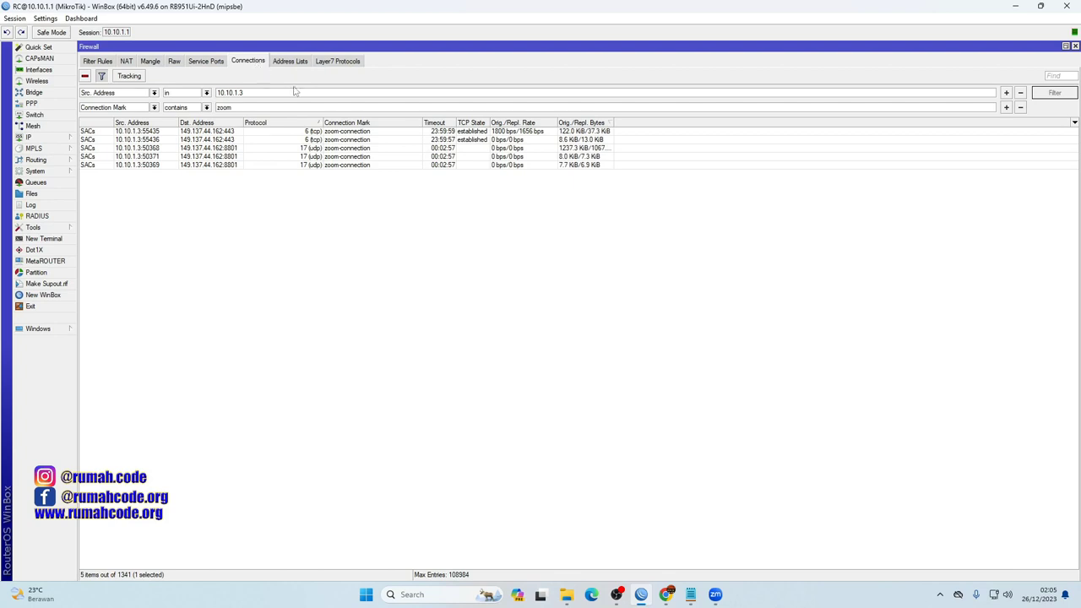
{"action": "left_click", "coordinate": [366, 141]}
{"action": "left_click", "coordinate": [353, 158]}
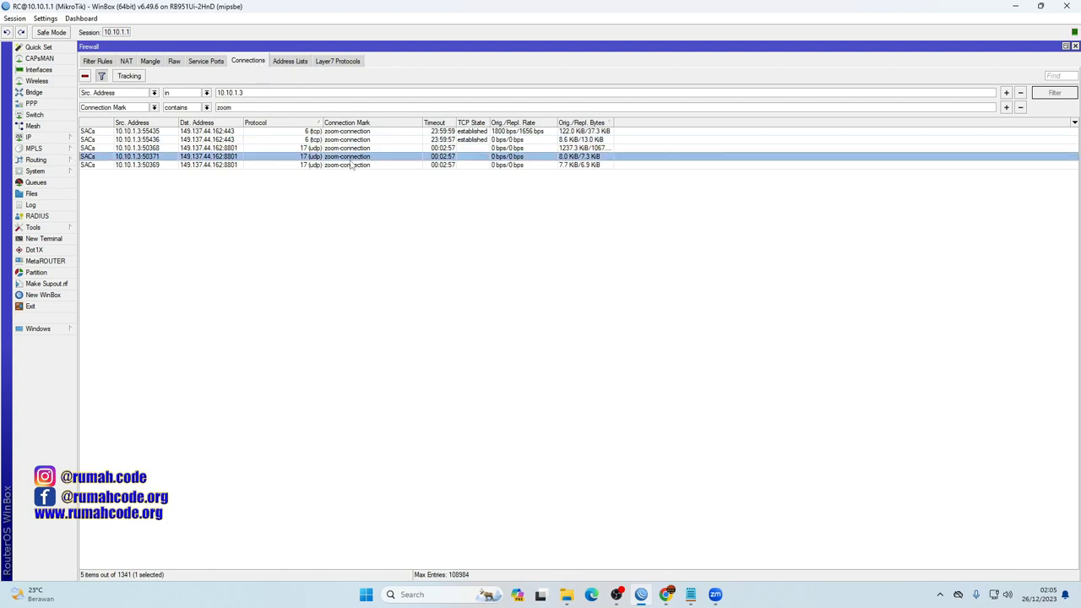
{"action": "left_click", "coordinate": [217, 140]}
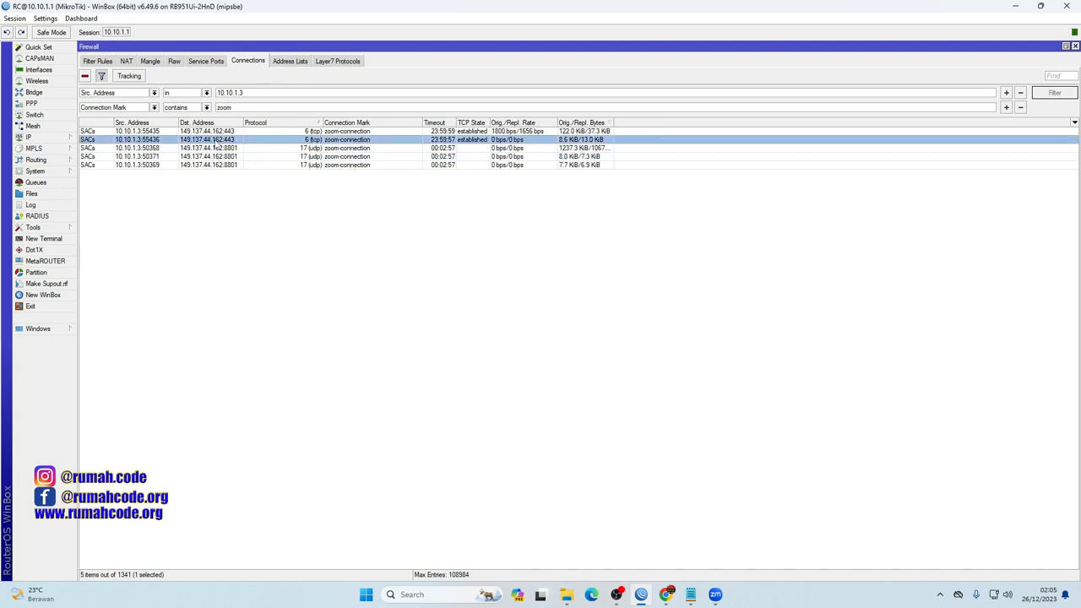
{"action": "left_click", "coordinate": [370, 165]}
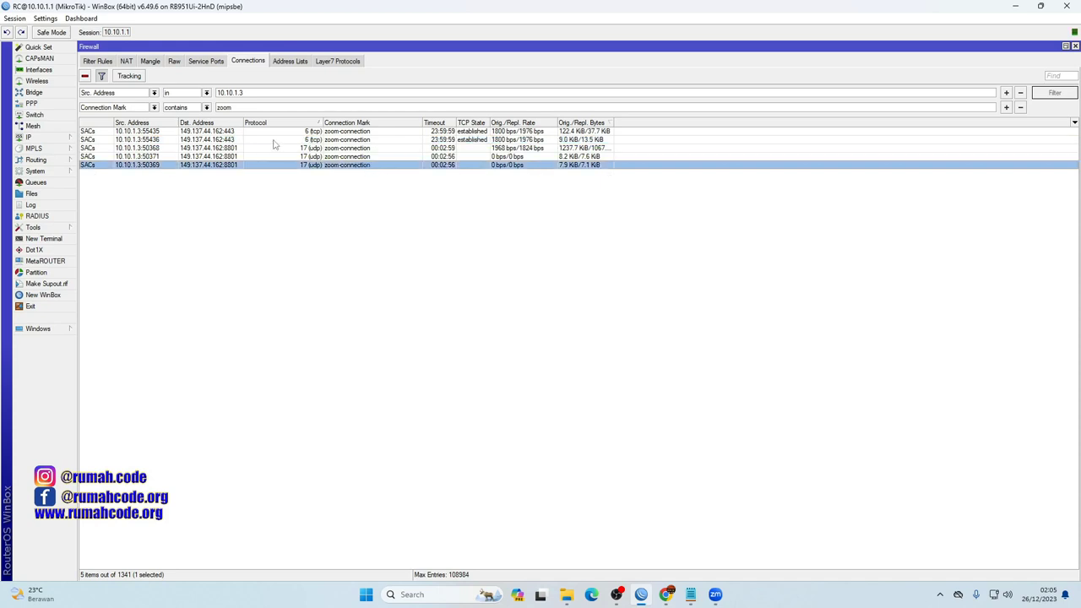
{"action": "left_click", "coordinate": [239, 142]}
{"action": "left_click", "coordinate": [257, 158]}
{"action": "left_click", "coordinate": [241, 167]}
{"action": "left_click", "coordinate": [240, 148]}
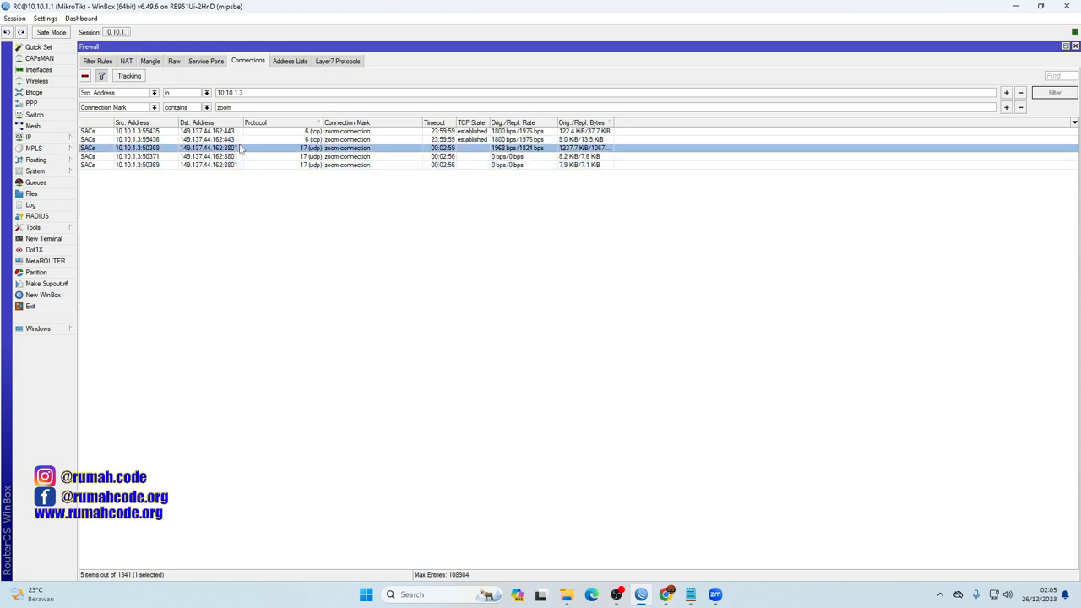
{"action": "left_click", "coordinate": [241, 141]}
{"action": "left_click", "coordinate": [370, 151]}
{"action": "left_click", "coordinate": [365, 165]}
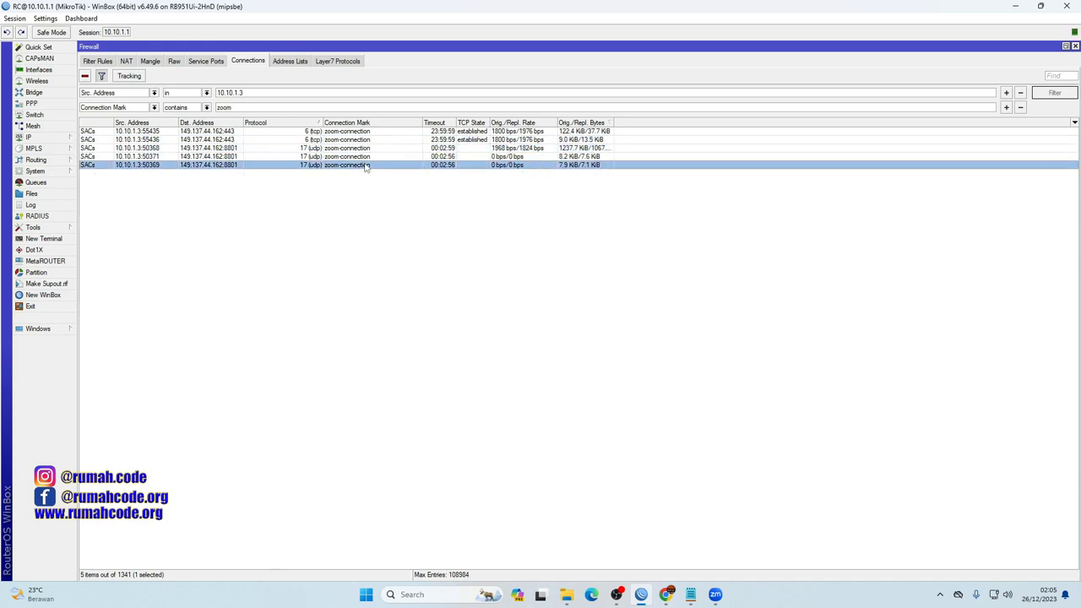
{"action": "left_click", "coordinate": [246, 158]}
{"action": "left_click", "coordinate": [236, 140]}
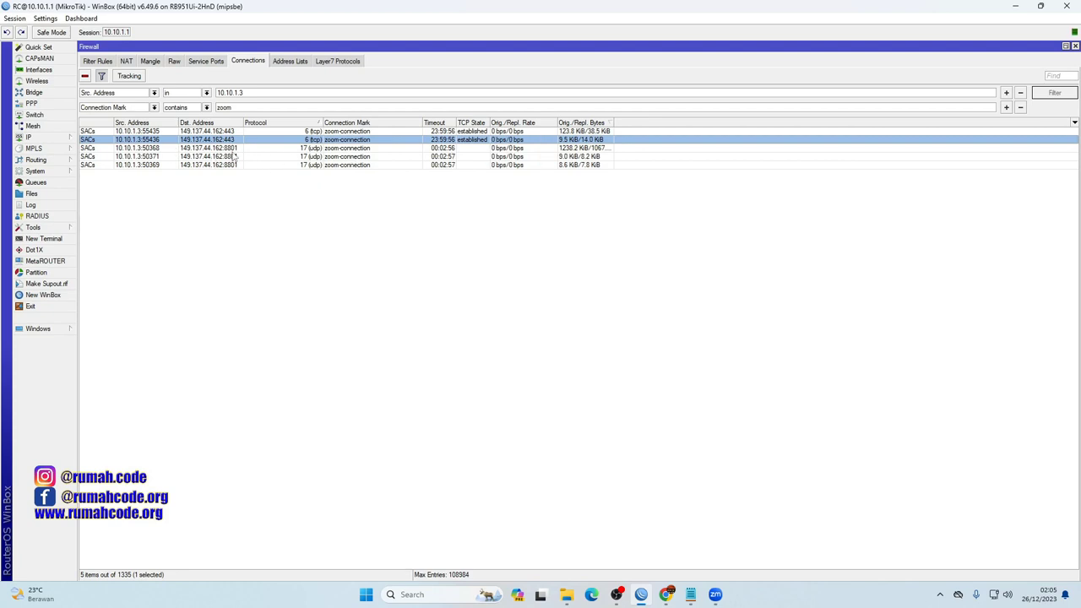
{"action": "left_click", "coordinate": [257, 149]}
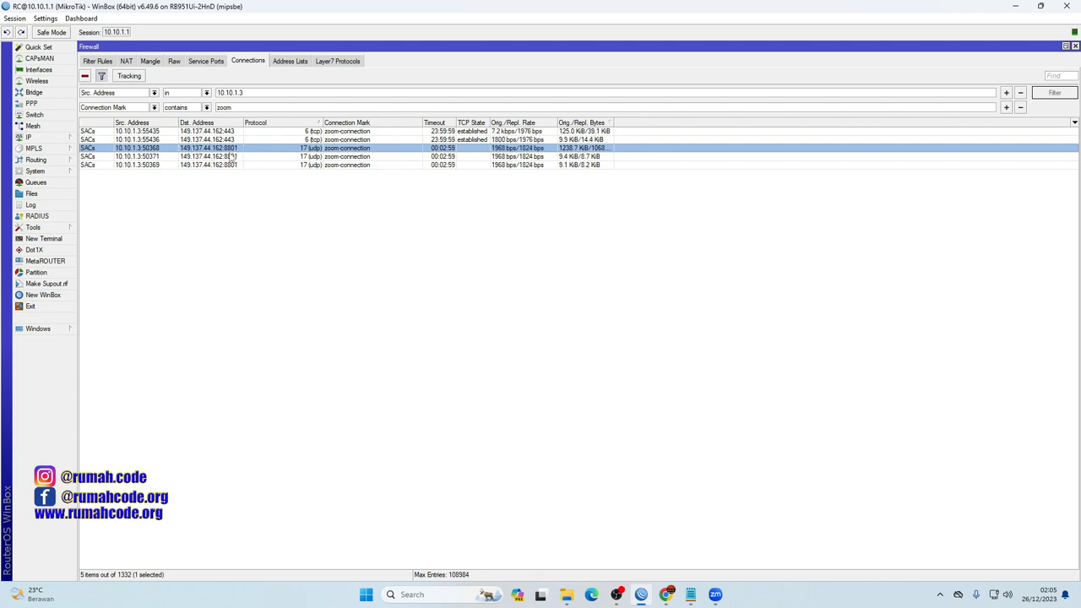
{"action": "left_click", "coordinate": [234, 157]}
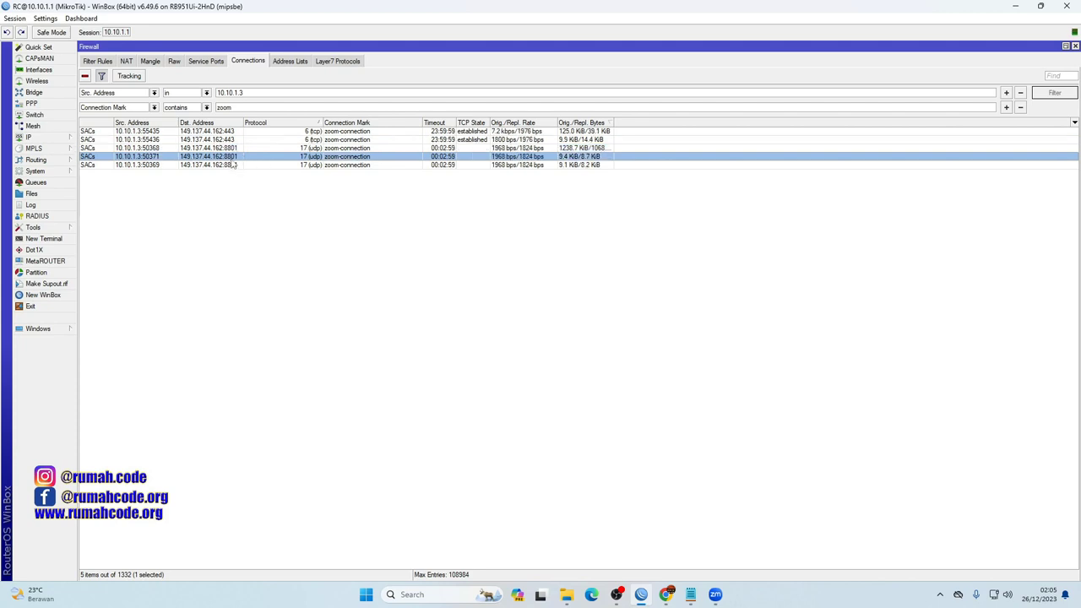
{"action": "left_click", "coordinate": [307, 165]}
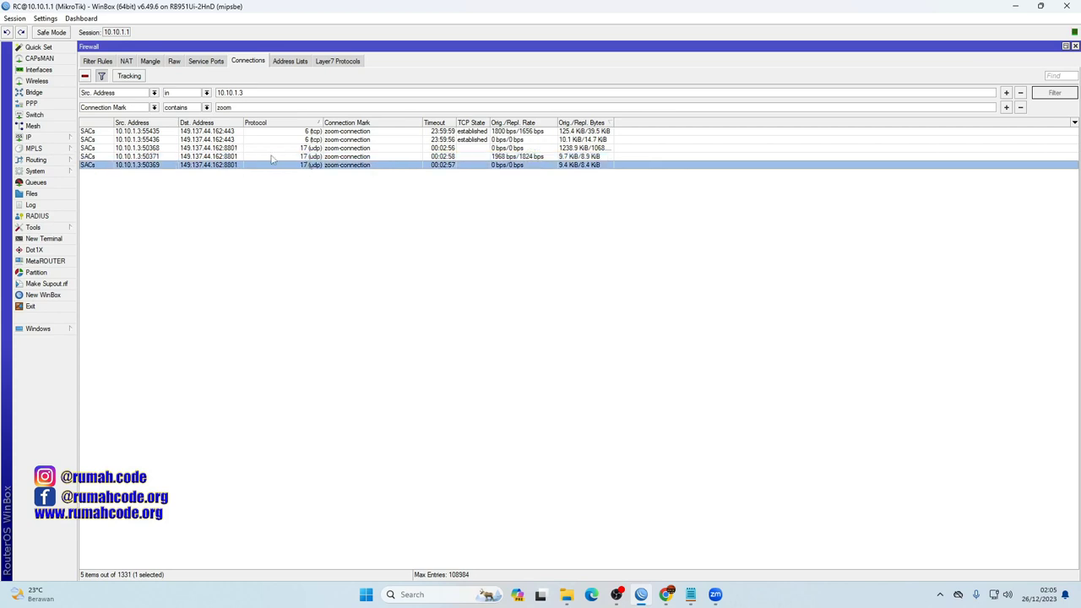
{"action": "left_click", "coordinate": [235, 143]}
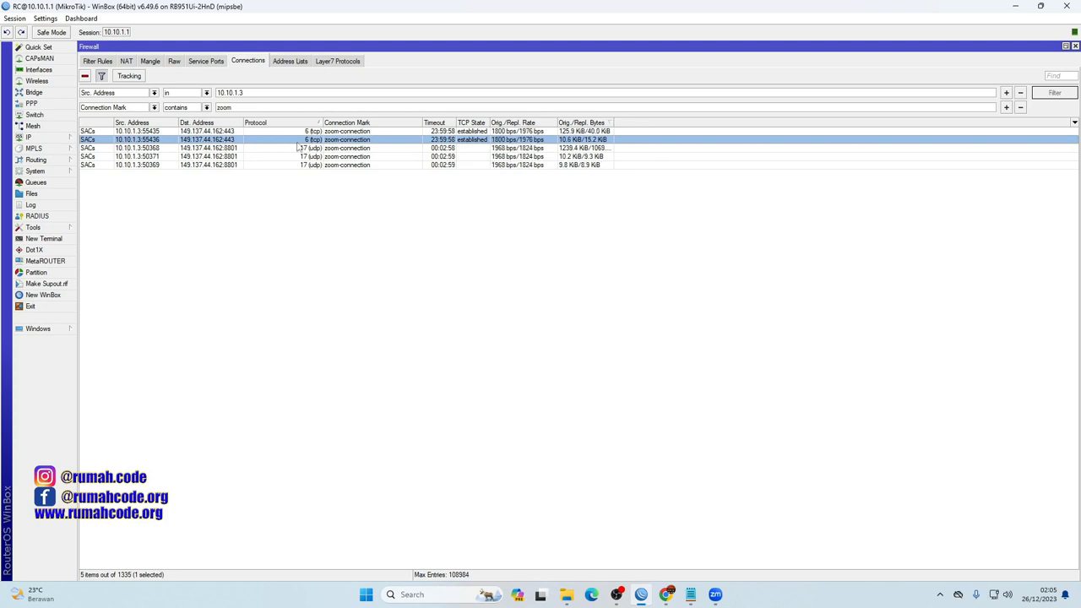
{"action": "left_click", "coordinate": [365, 166]}
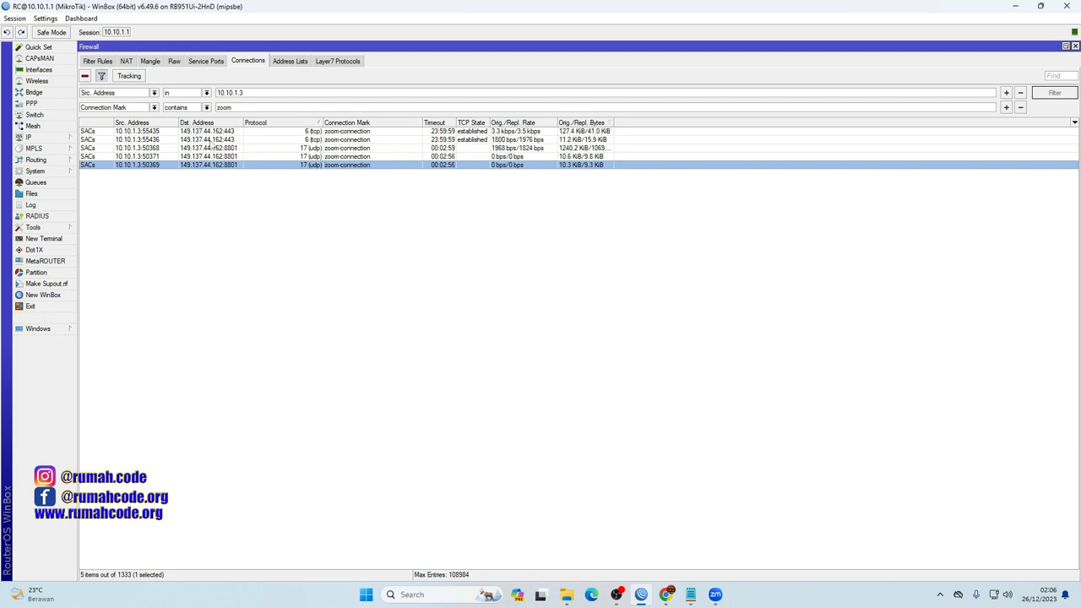
{"action": "left_click", "coordinate": [212, 140]}
{"action": "left_click", "coordinate": [265, 157]}
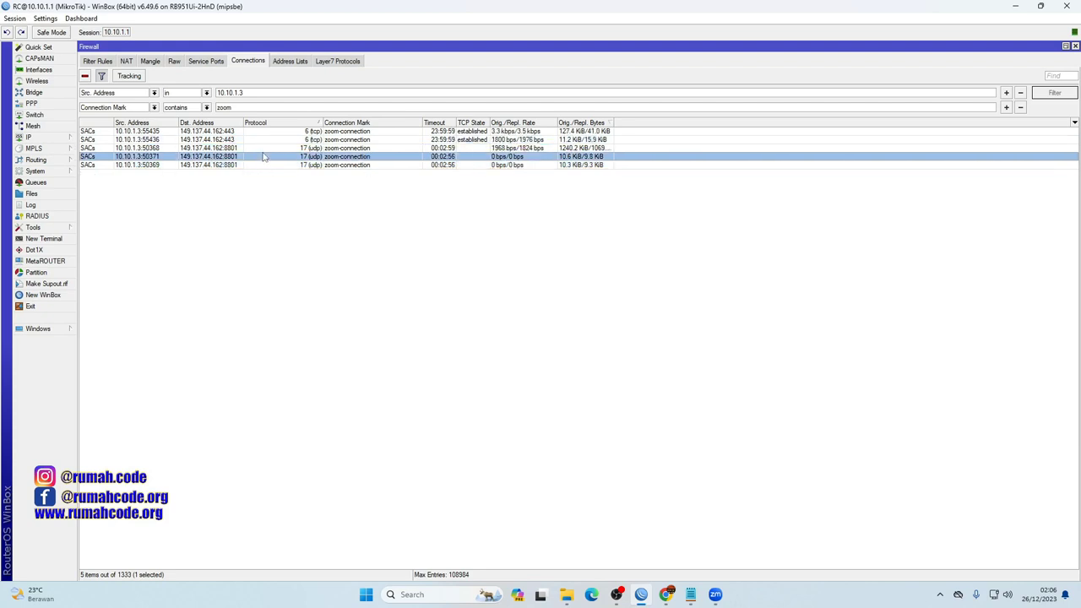
{"action": "left_click", "coordinate": [351, 140]}
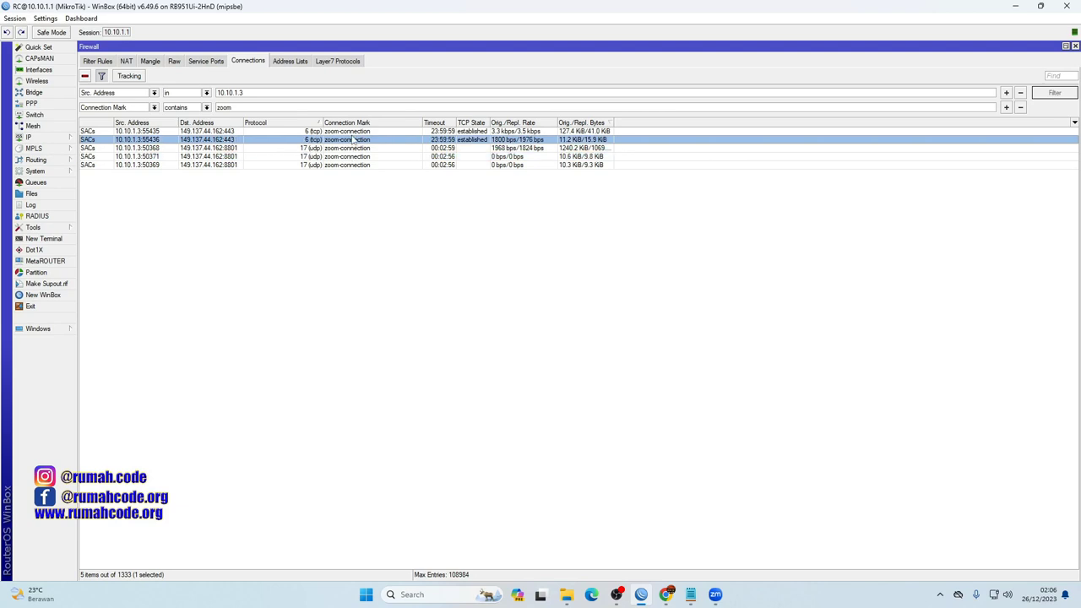
{"action": "left_click", "coordinate": [354, 132]}
{"action": "left_click", "coordinate": [354, 157]}
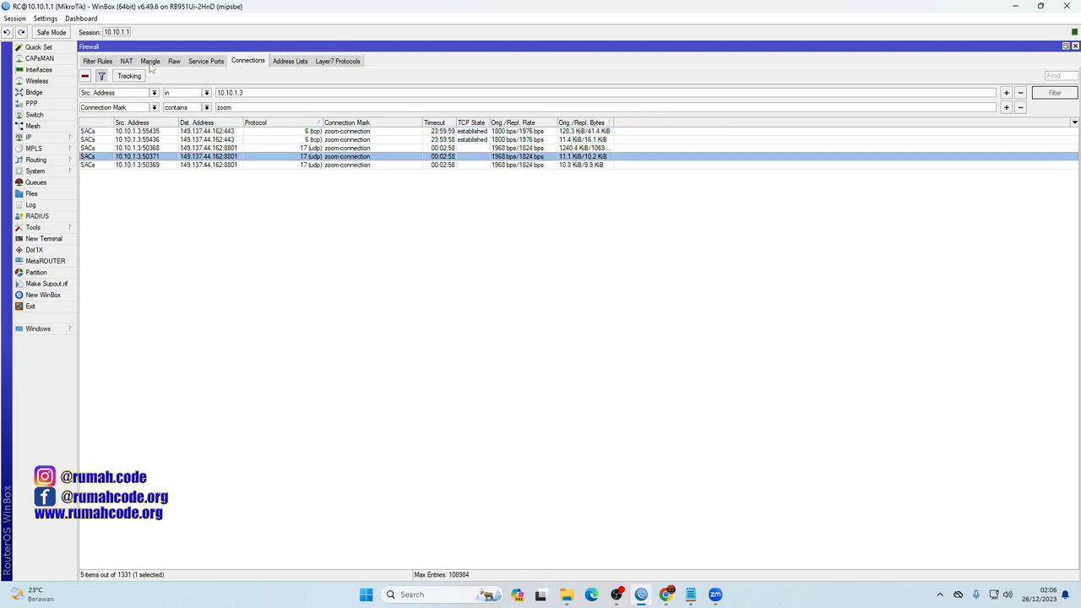
Step: Add a new mangle rule on the prerouting chain that matches the connection mark zoom-connection
{"action": "left_click", "coordinate": [152, 63]}
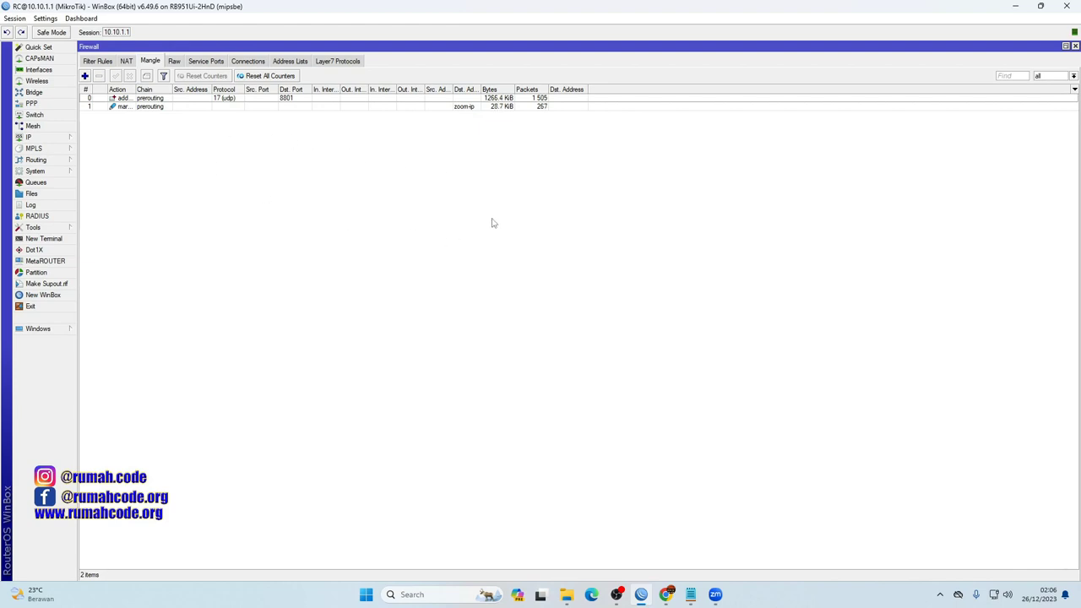
{"action": "left_click", "coordinate": [84, 75]}
{"action": "left_click", "coordinate": [255, 154]}
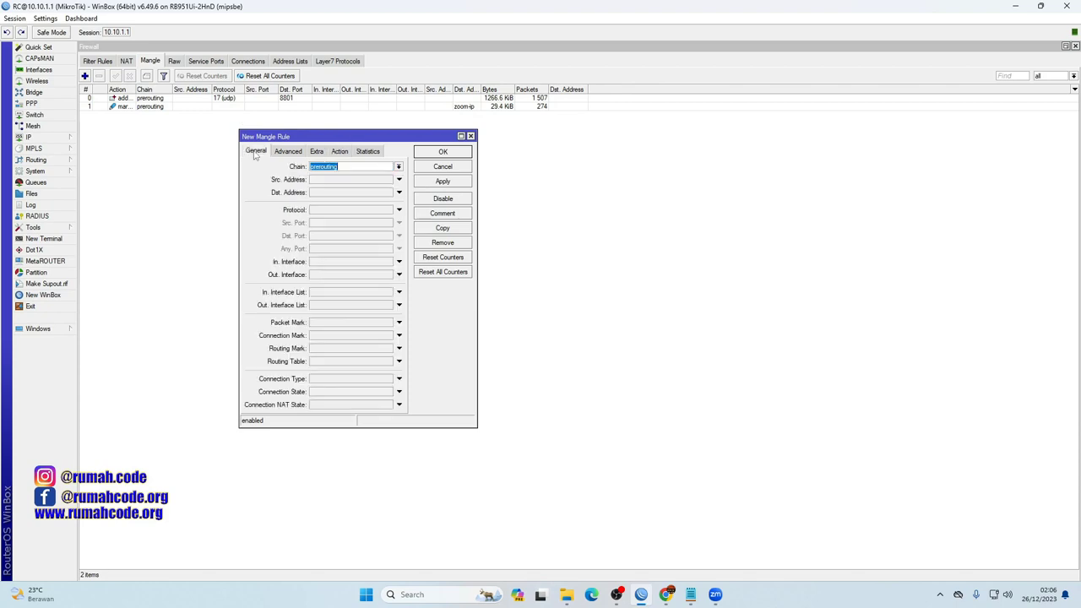
{"action": "left_click", "coordinate": [331, 336]}
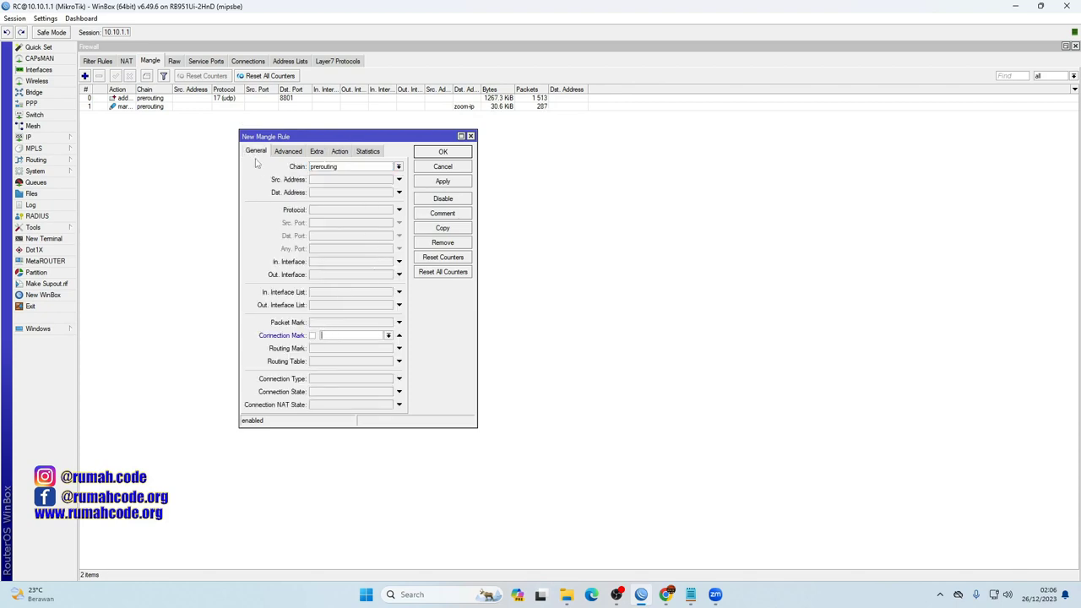
{"action": "left_click", "coordinate": [389, 336]}
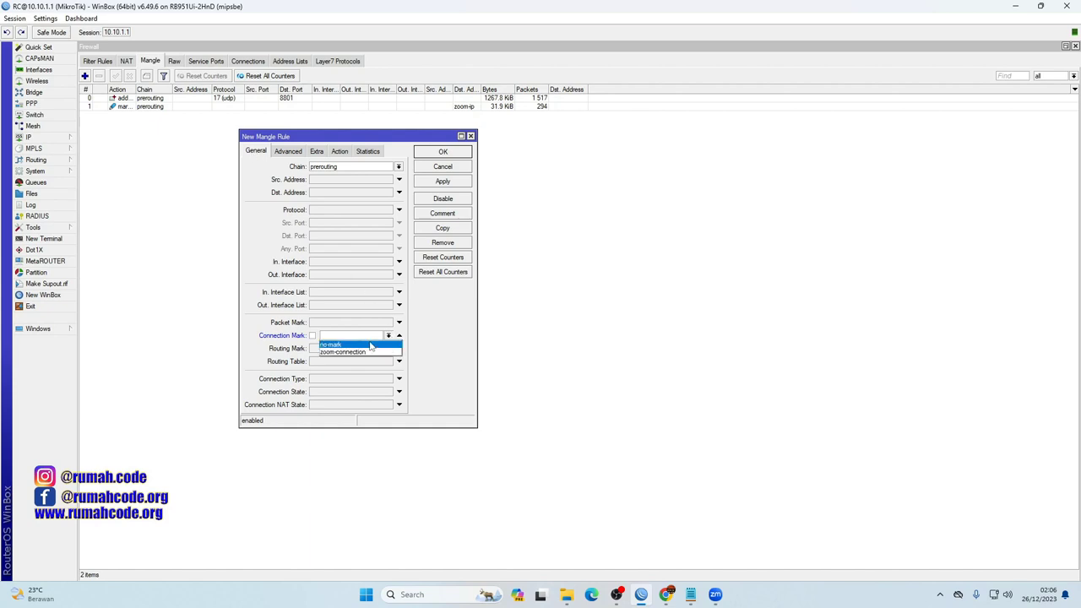
{"action": "left_click", "coordinate": [343, 352]}
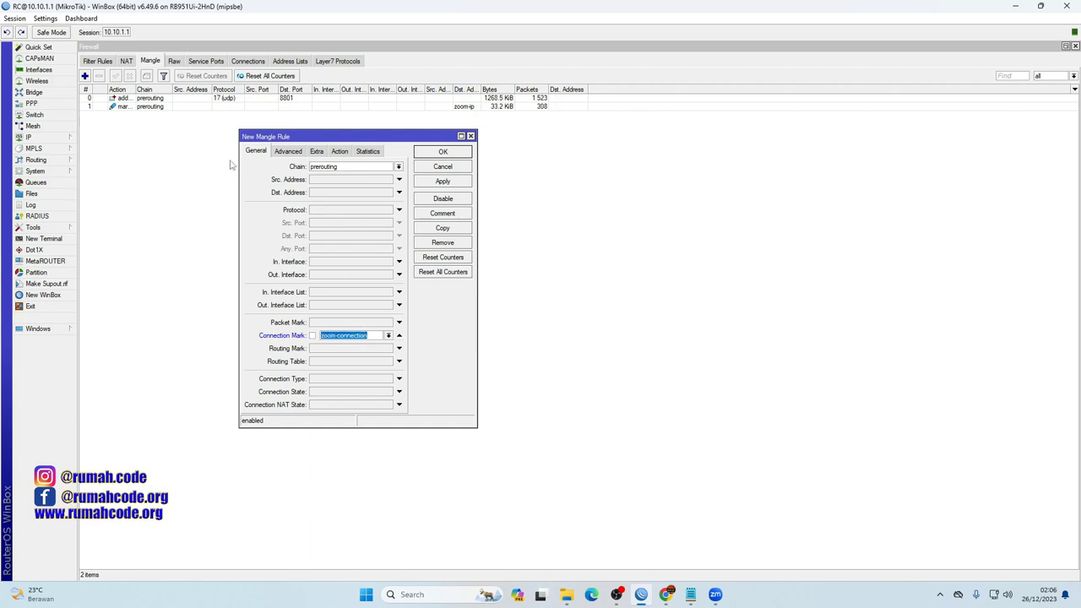
Step: Set the rule's action to mark packet with the new packet mark zoom-packet, turn off passthrough, and save the rule
{"action": "left_click", "coordinate": [289, 152]}
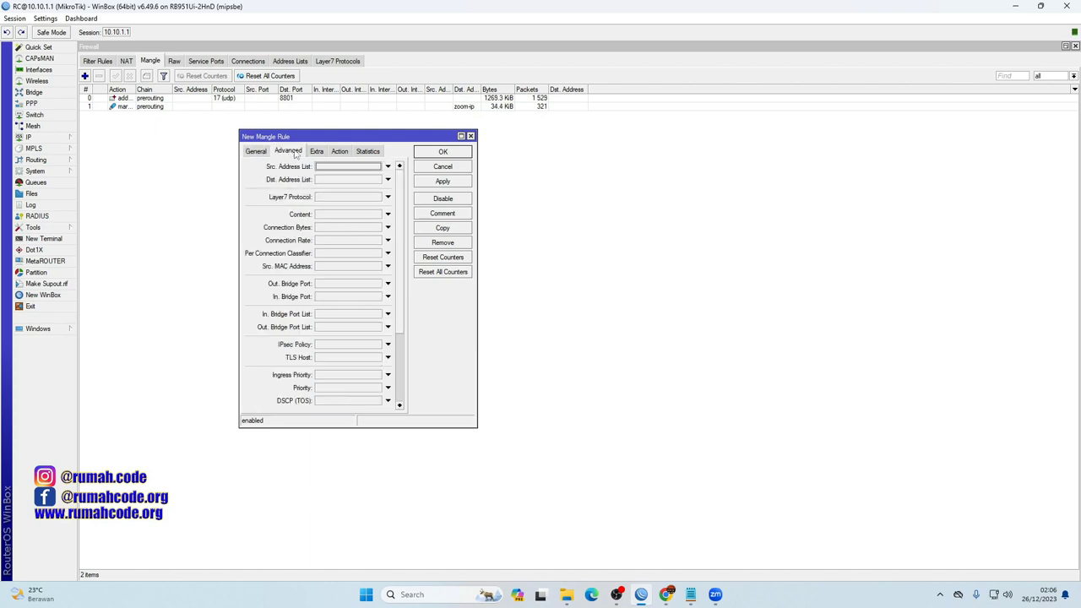
{"action": "left_click", "coordinate": [313, 152]}
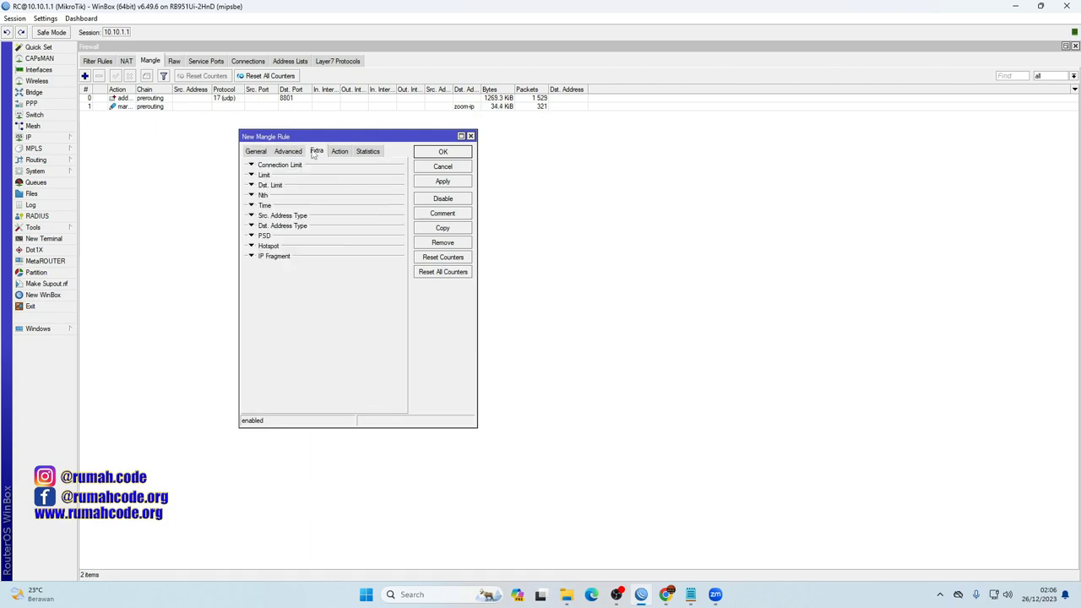
{"action": "left_click", "coordinate": [338, 152]}
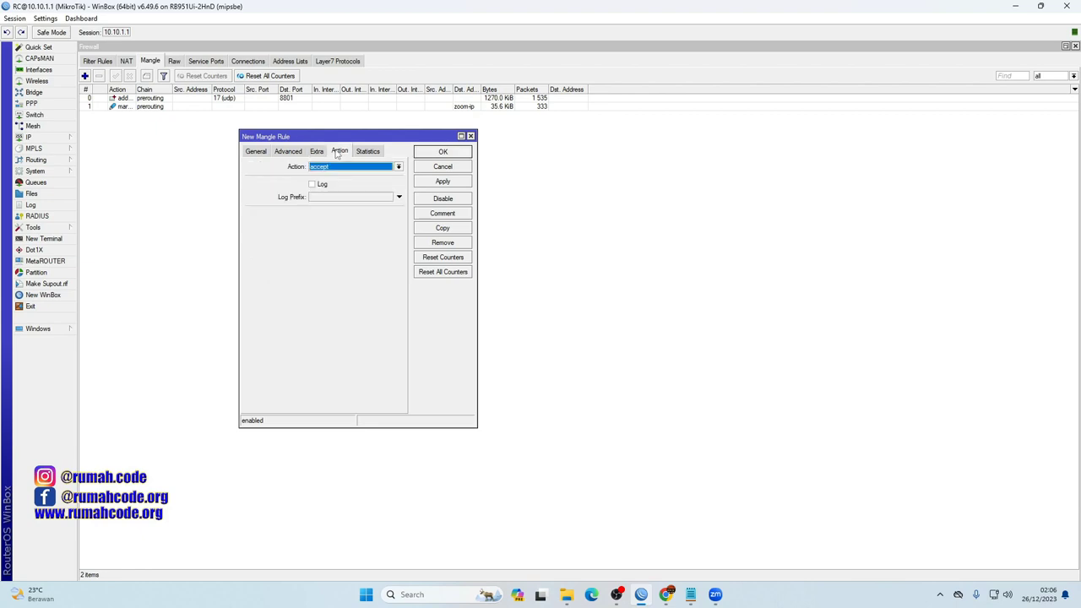
{"action": "left_click", "coordinate": [337, 168]}
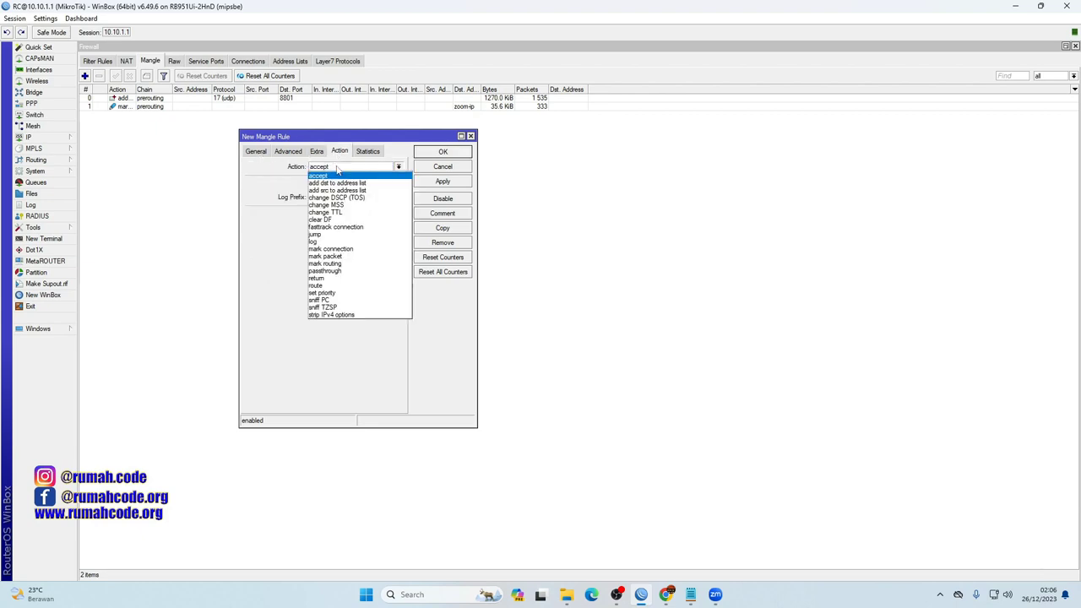
{"action": "left_click", "coordinate": [362, 262]}
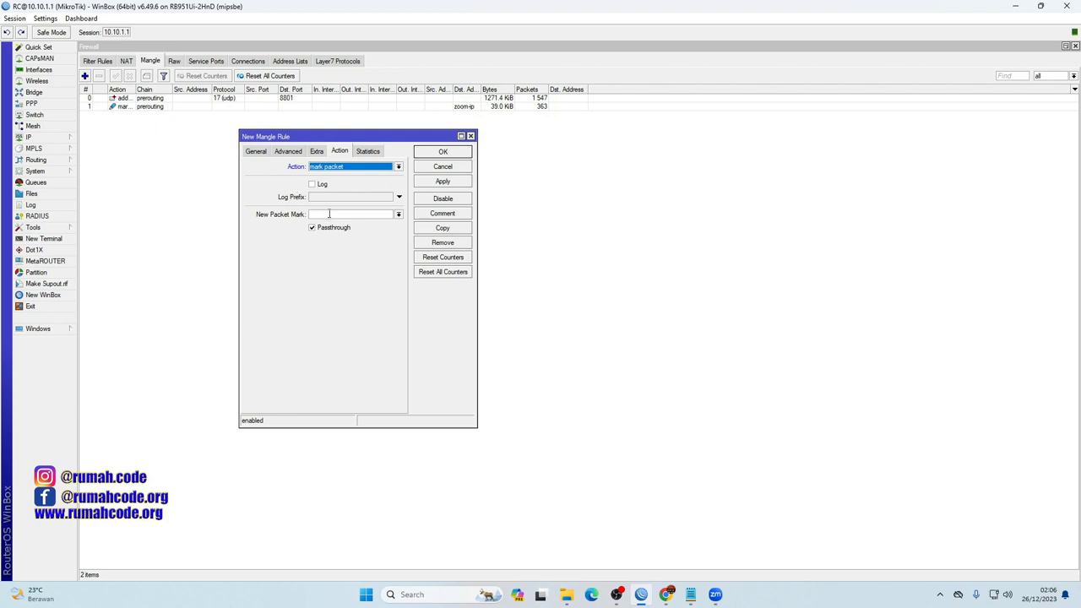
{"action": "left_click", "coordinate": [331, 214]}
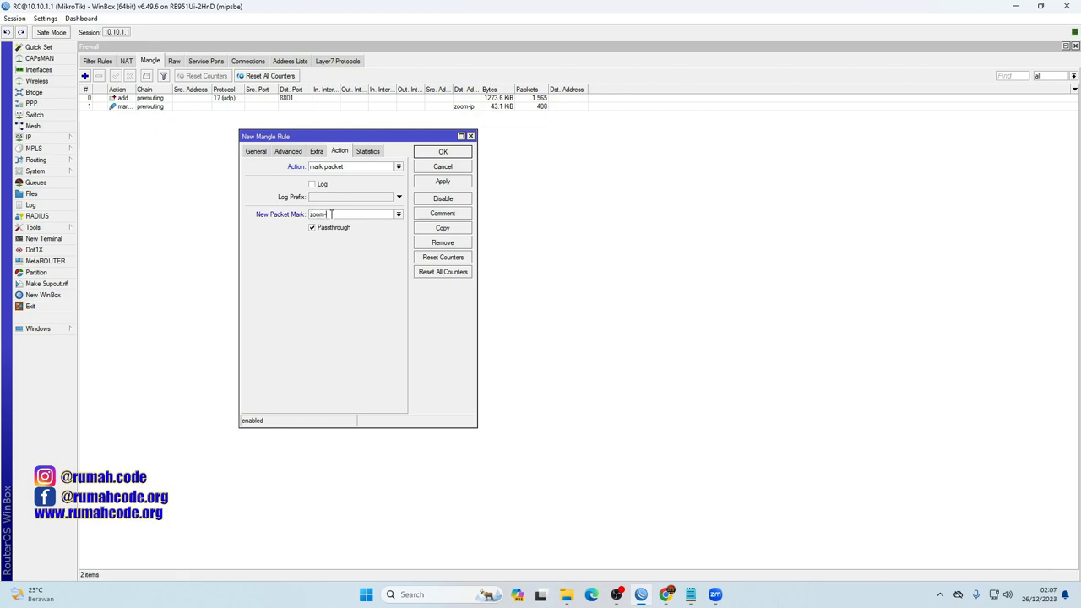
{"action": "type", "text": "packet"}
{"action": "left_click", "coordinate": [312, 228]}
{"action": "left_click", "coordinate": [441, 183]}
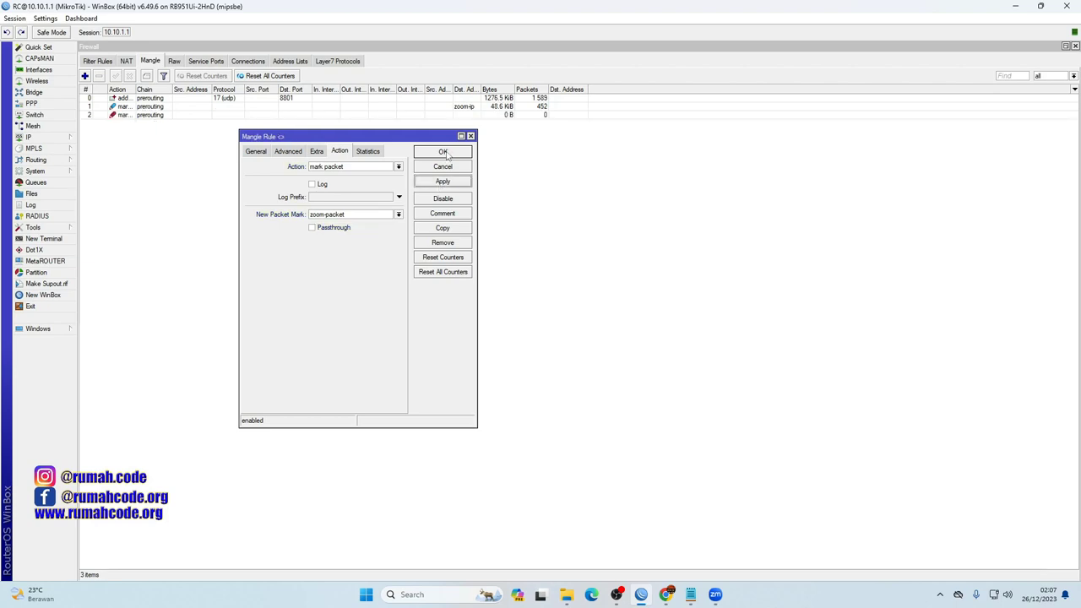
{"action": "left_click", "coordinate": [443, 152]}
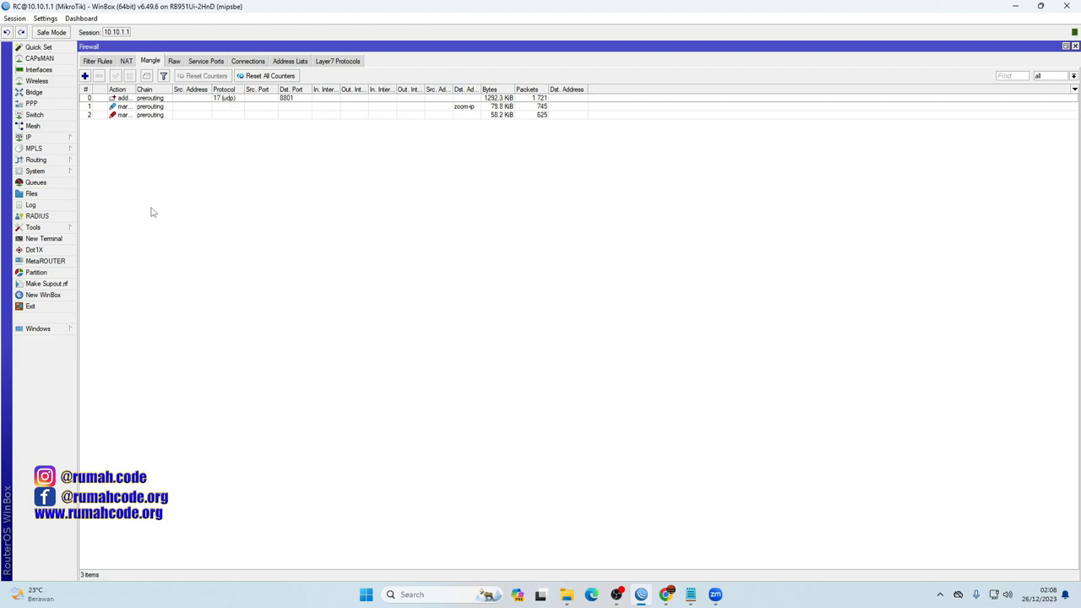
Step: Create a new simple queue named Parent with the target 10.10.1.0/24
{"action": "left_click", "coordinate": [36, 182]}
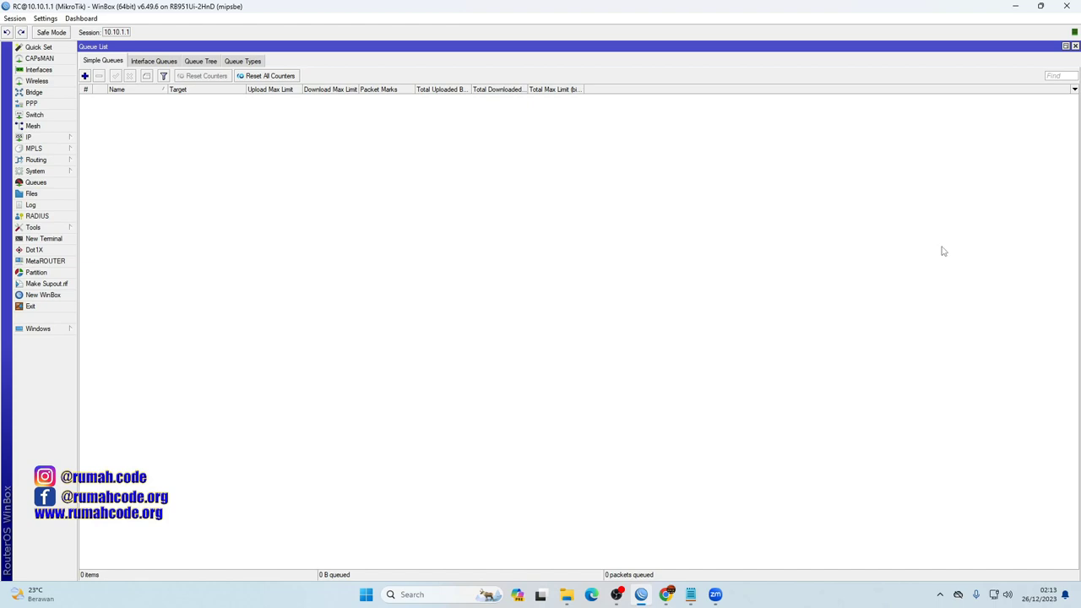
{"action": "left_click", "coordinate": [85, 76]}
{"action": "left_click", "coordinate": [427, 243]}
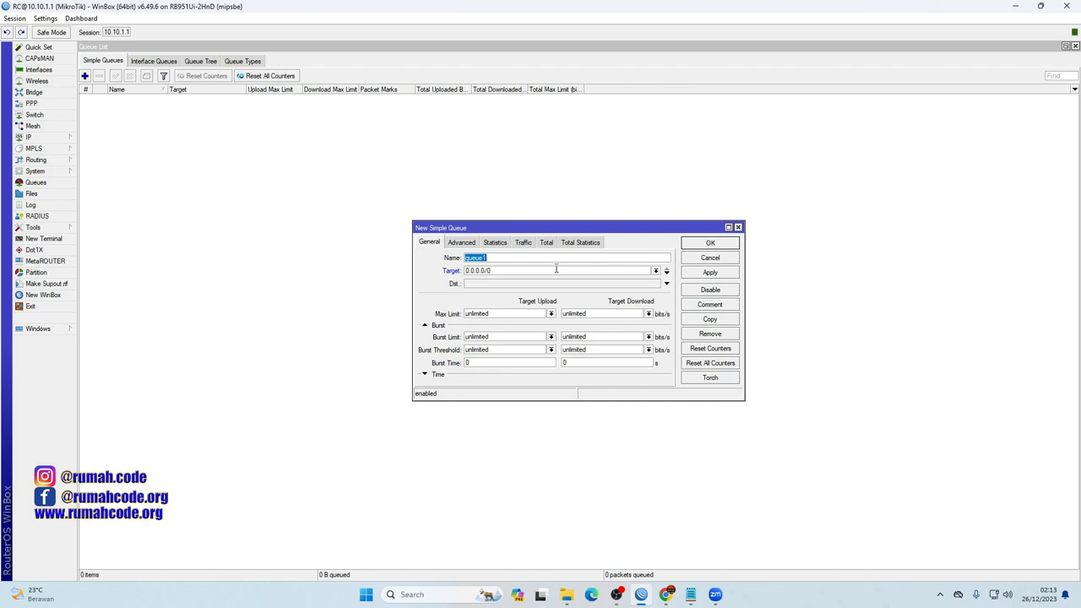
{"action": "type", "text": "Parent"}
{"action": "key", "text": "Tab"}
{"action": "type", "text": "10.10.1.0/24"}
{"action": "double_click", "coordinate": [556, 269]}
Step: Set the Parent queue's upload and download max limits to 10M each and save the queue
{"action": "left_click", "coordinate": [551, 315]}
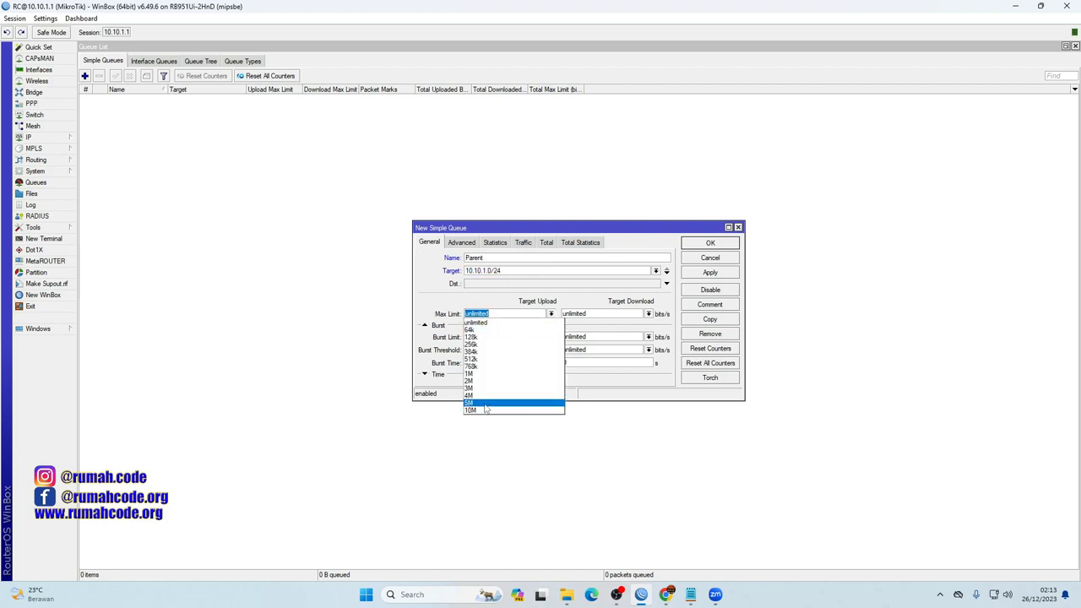
{"action": "left_click", "coordinate": [474, 410]}
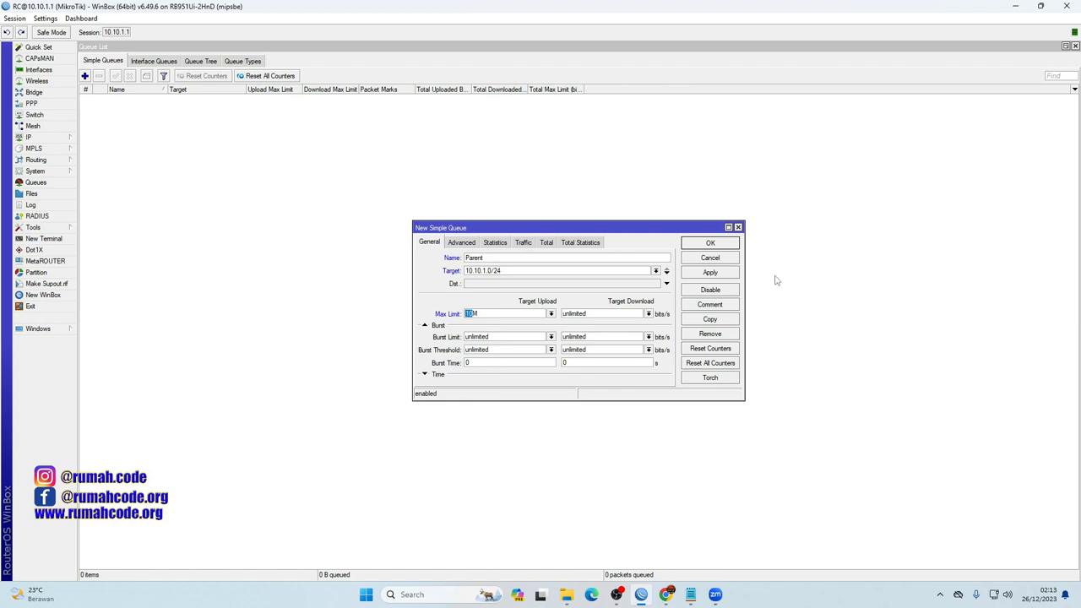
{"action": "left_click", "coordinate": [649, 313]}
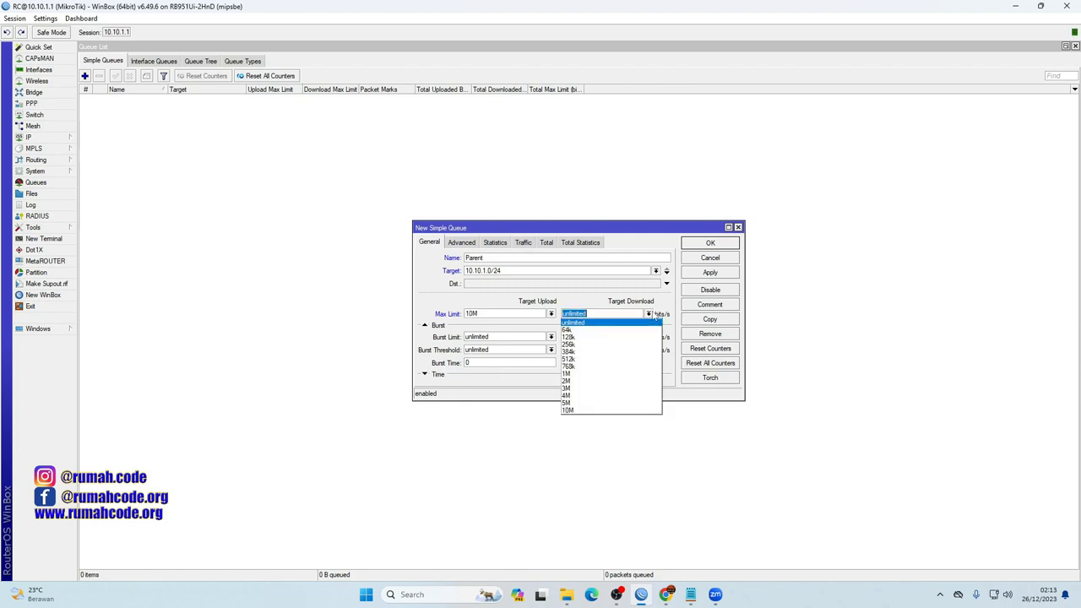
{"action": "left_click", "coordinate": [614, 411]}
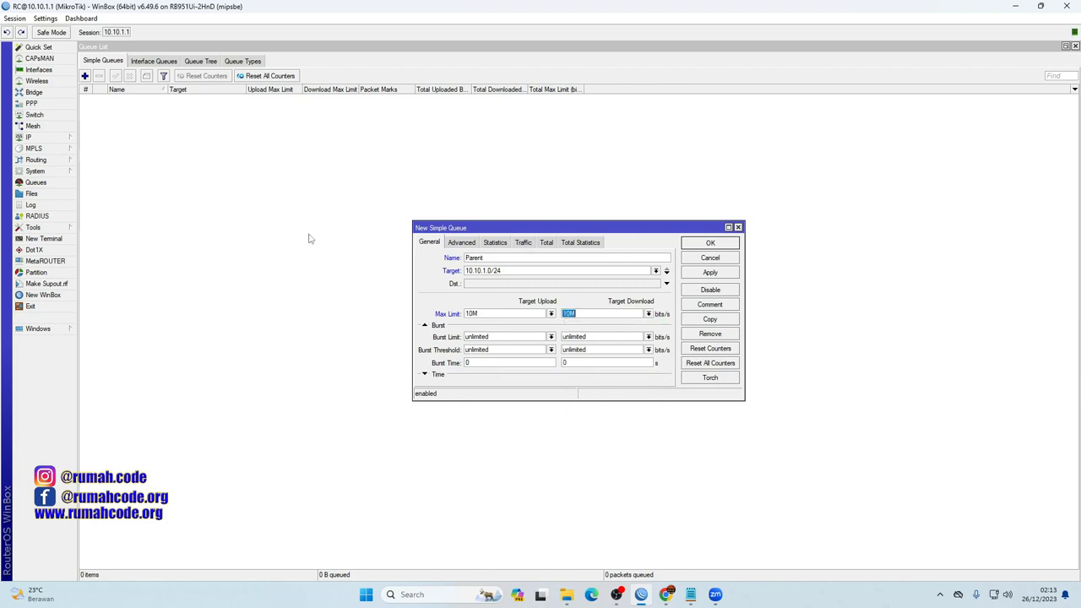
{"action": "left_click", "coordinate": [458, 243]}
{"action": "left_click", "coordinate": [431, 242]}
{"action": "left_click", "coordinate": [711, 273]}
{"action": "left_click", "coordinate": [711, 244]}
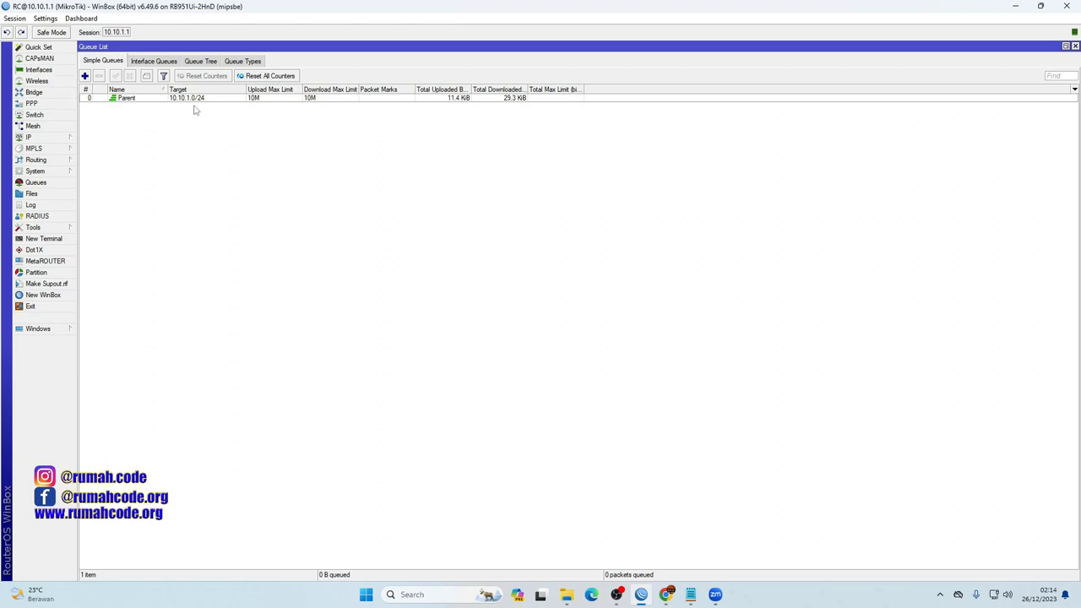
Step: Create a simple queue named Zoom with target 10.10.1.0/24 and max limits of 3M for both upload and download
{"action": "left_click", "coordinate": [85, 76]}
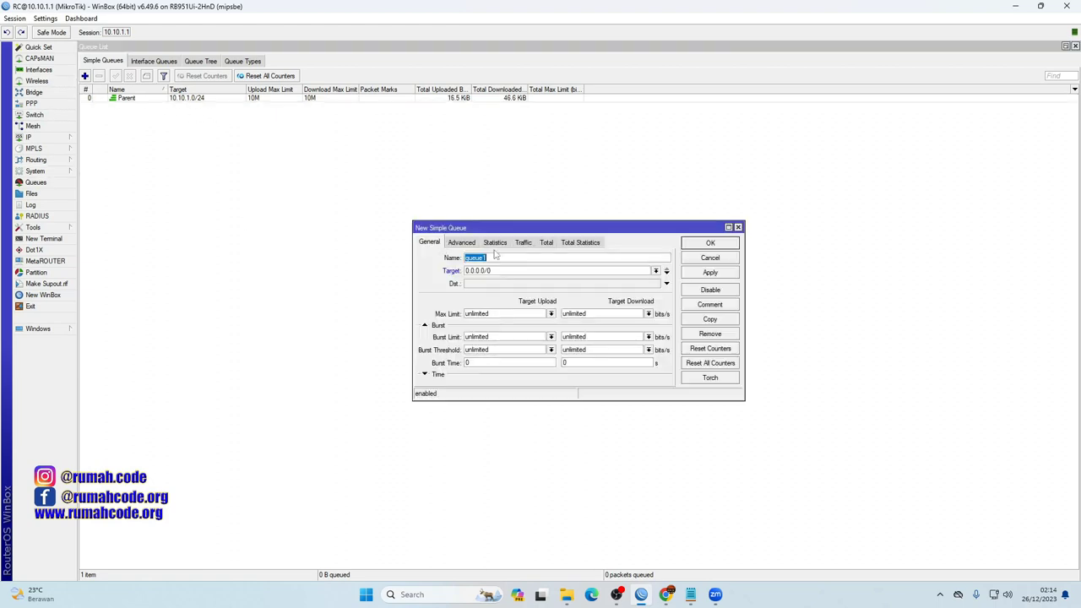
{"action": "type", "text": "Zoom"}
{"action": "key", "text": "Tab"}
{"action": "type", "text": "10.10.1.0/24"}
{"action": "left_click", "coordinate": [550, 313]}
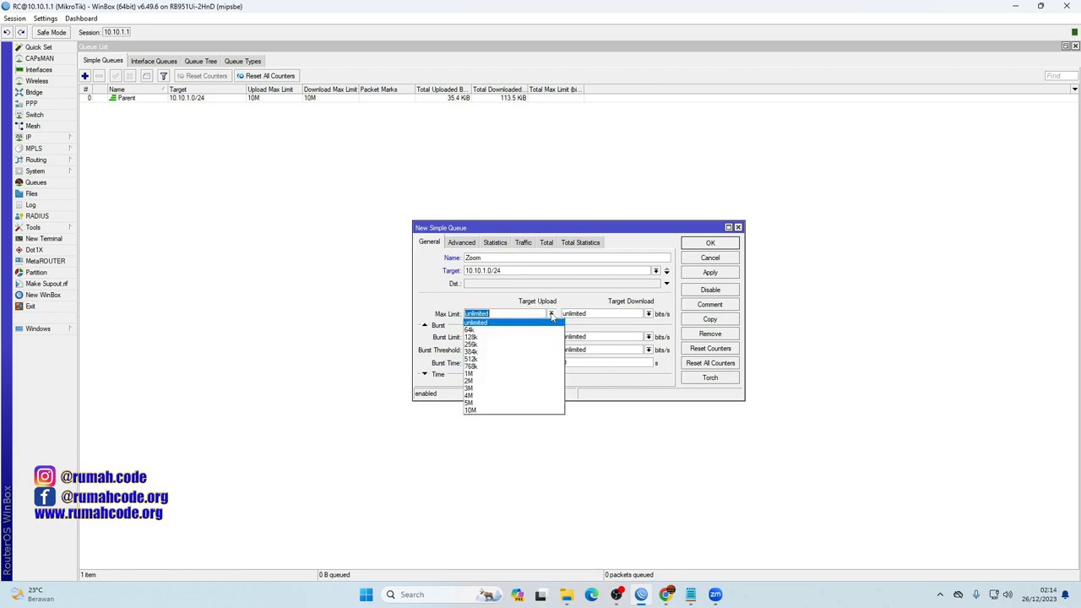
{"action": "left_click", "coordinate": [490, 389]}
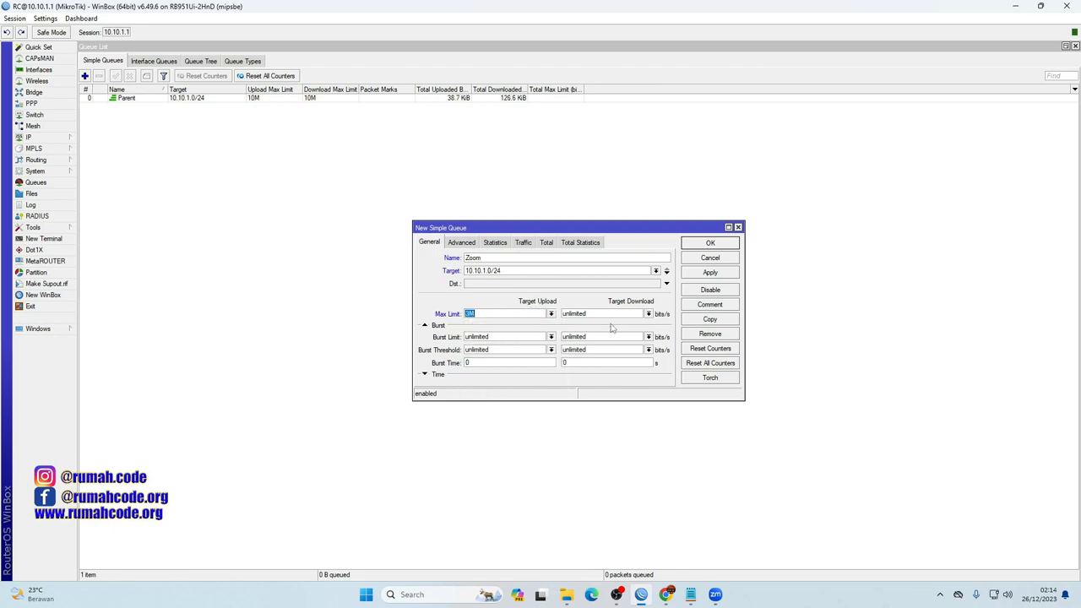
{"action": "left_click", "coordinate": [648, 314]}
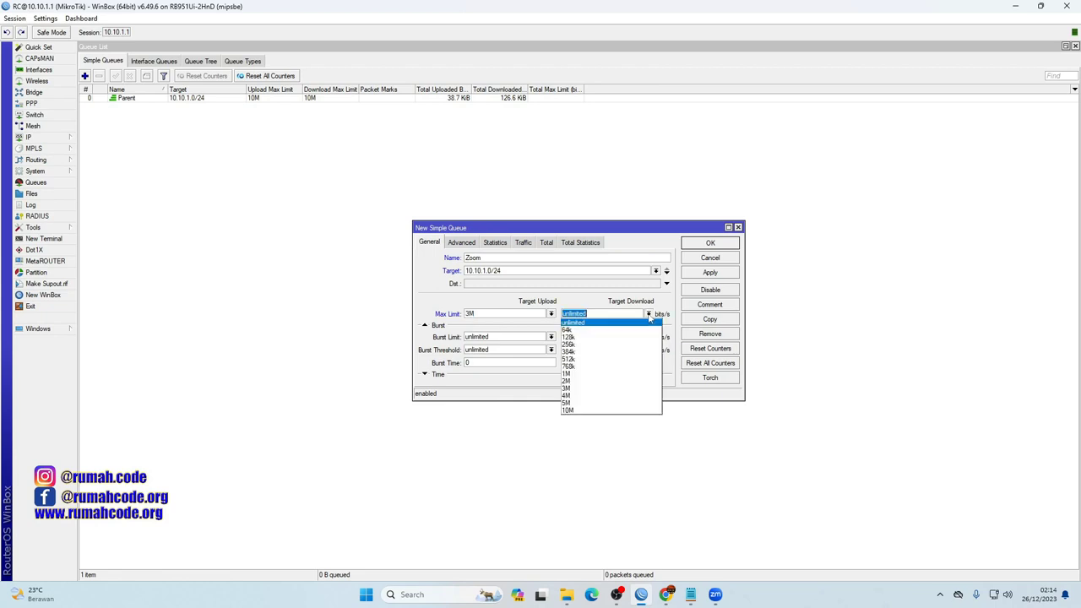
{"action": "left_click", "coordinate": [568, 389]}
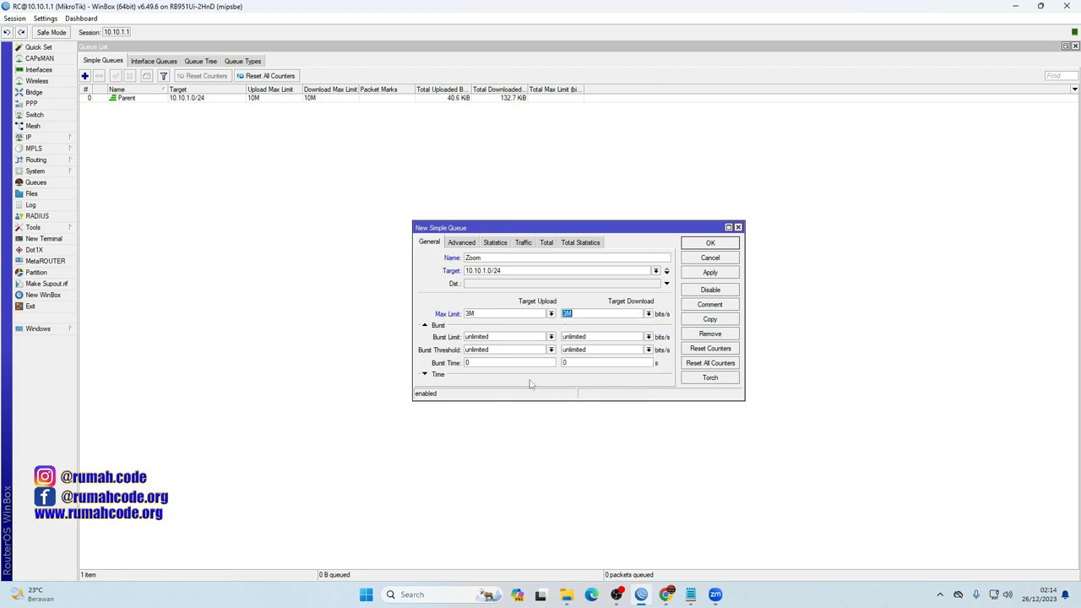
Step: Assign the packet mark zoom-packet and the parent queue Parent to the Zoom queue, and save it
{"action": "left_click", "coordinate": [459, 247]}
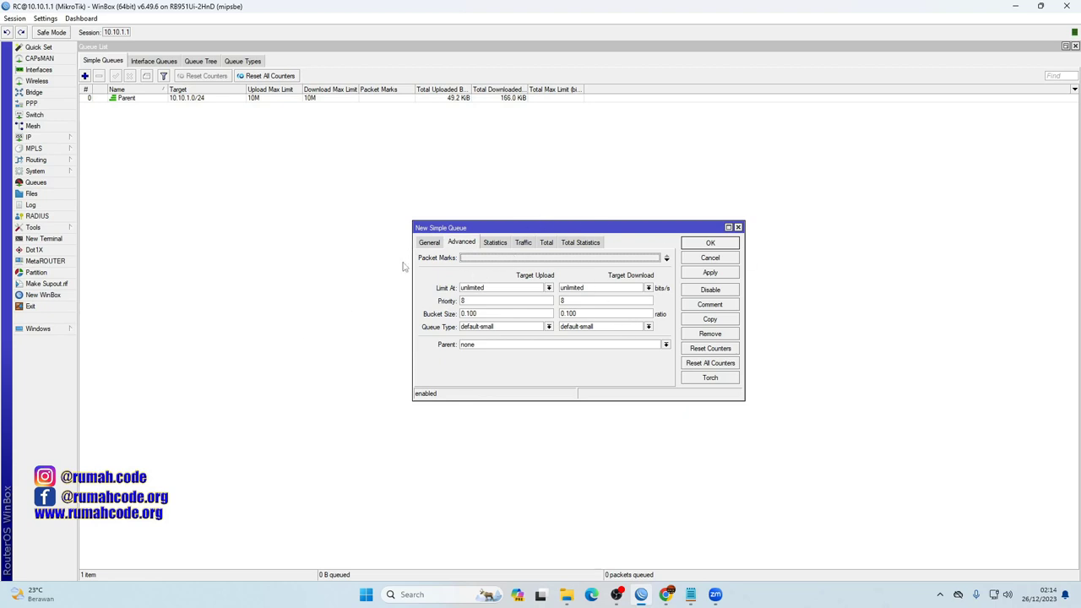
{"action": "left_click", "coordinate": [533, 258]}
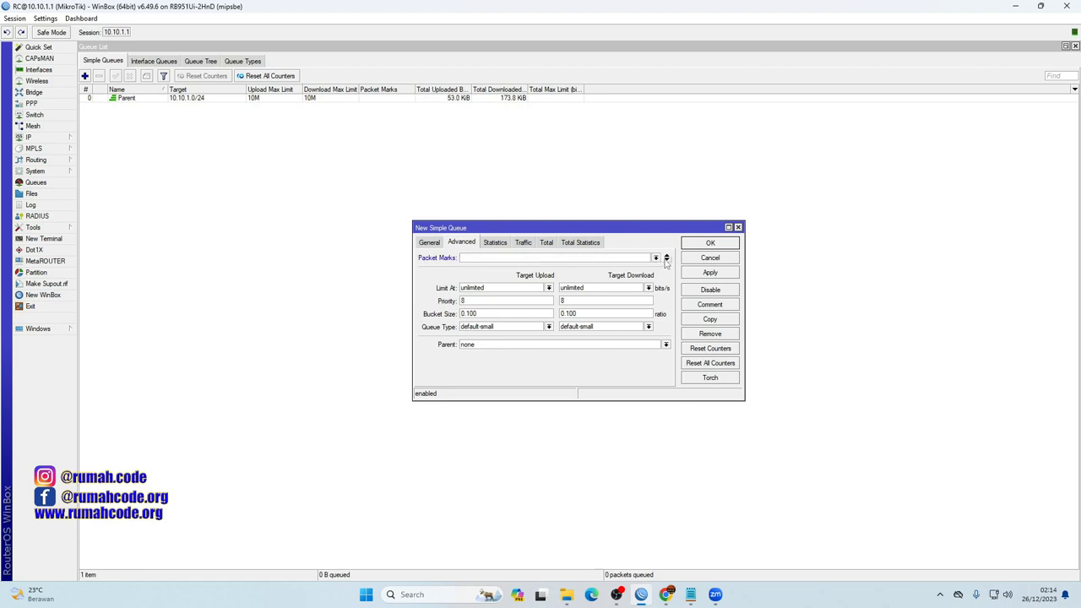
{"action": "left_click", "coordinate": [657, 259]}
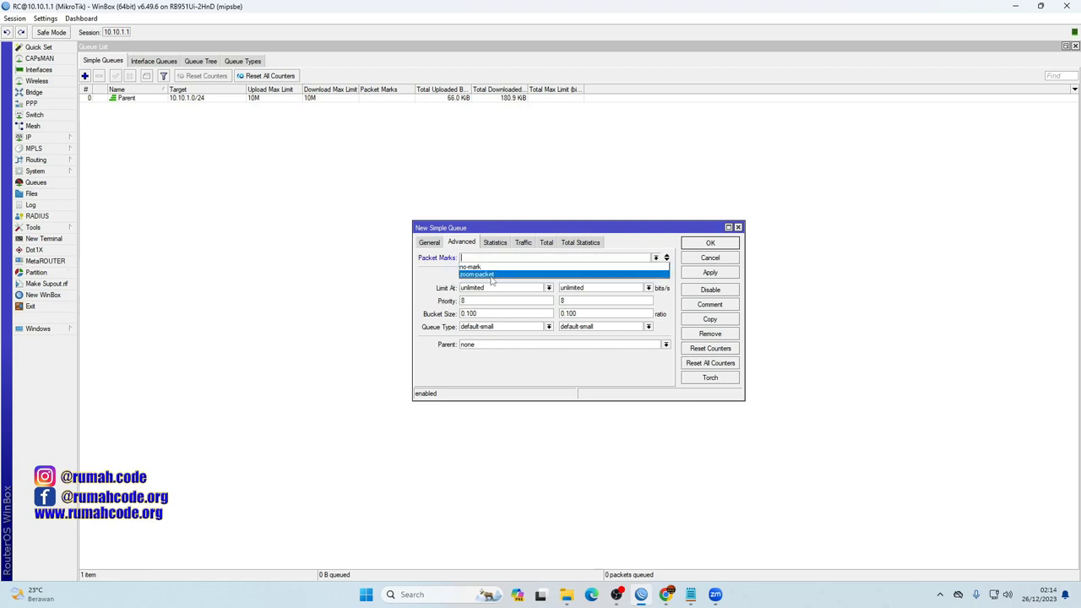
{"action": "left_click", "coordinate": [461, 278]}
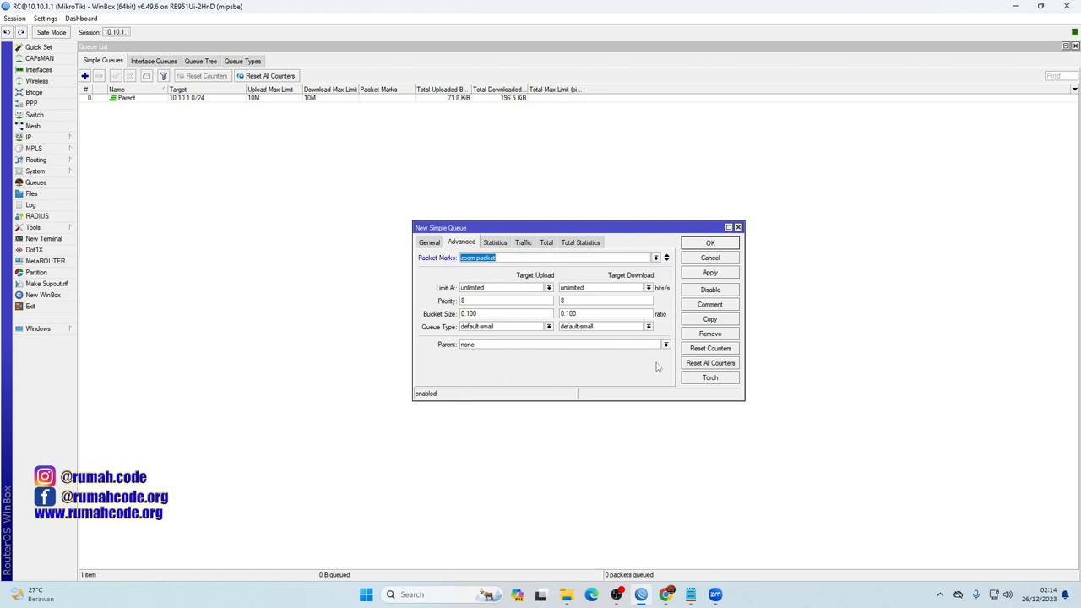
{"action": "left_click", "coordinate": [488, 347]}
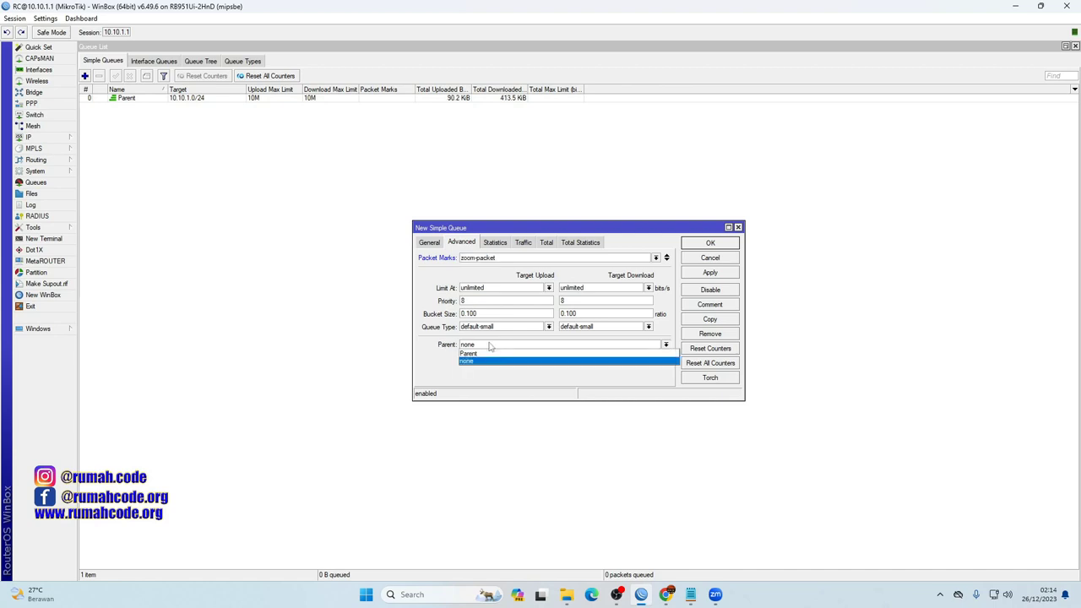
{"action": "left_click", "coordinate": [481, 353]}
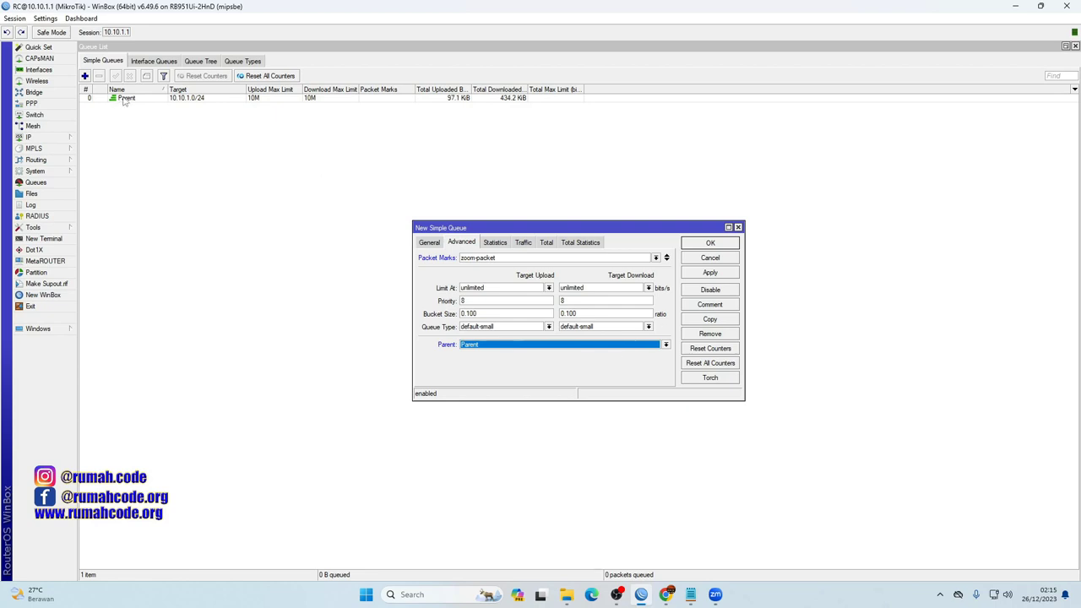
{"action": "left_click", "coordinate": [711, 274]}
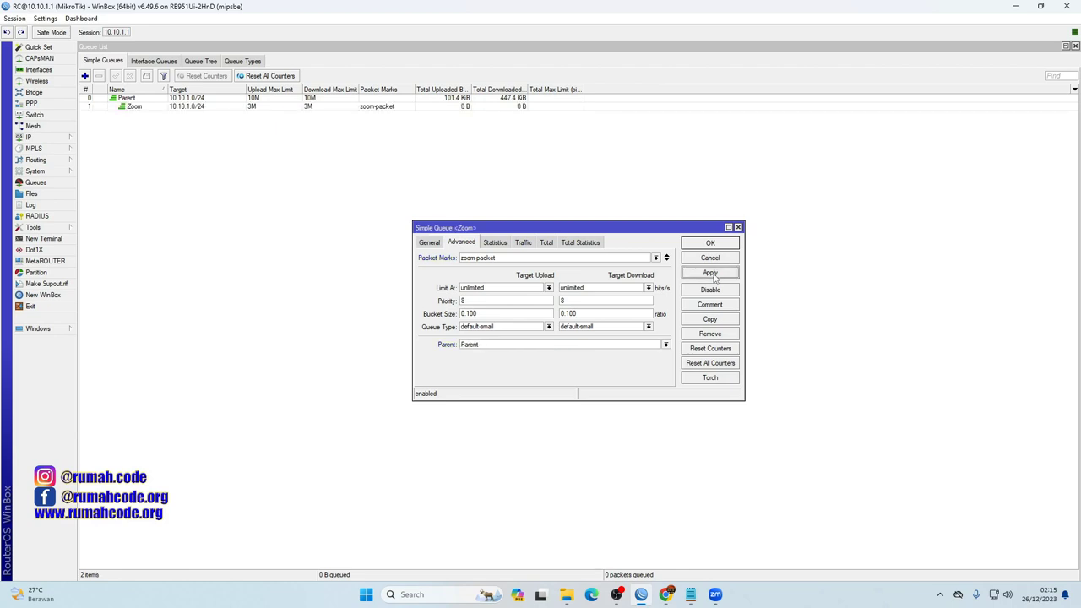
{"action": "left_click", "coordinate": [711, 243]}
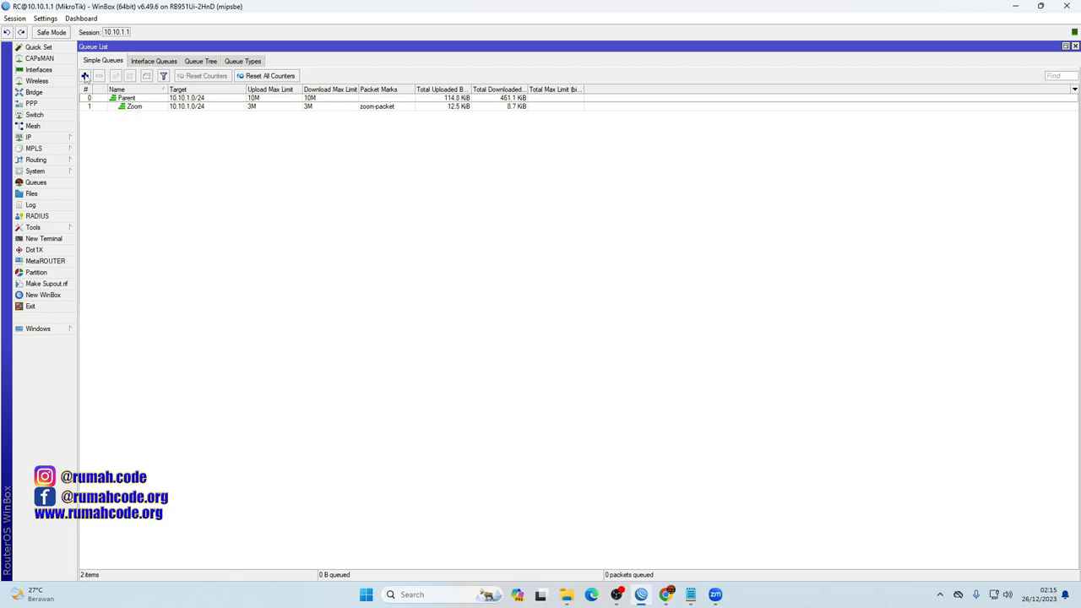
Step: Create a new simple queue named Umum with the target 10.10.1.0/24
{"action": "left_click", "coordinate": [84, 76]}
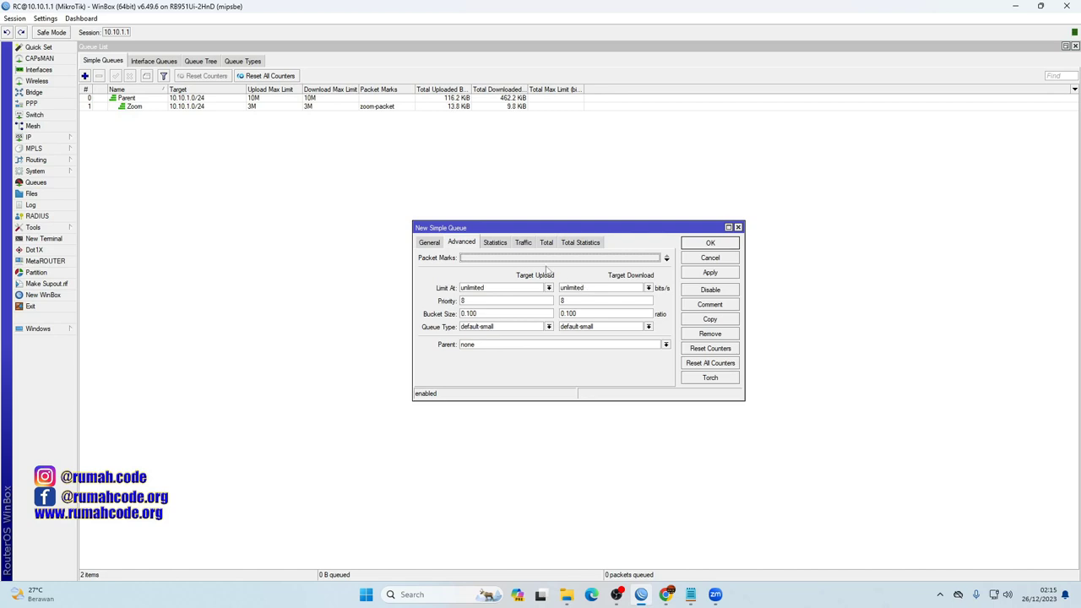
{"action": "left_click", "coordinate": [430, 243]}
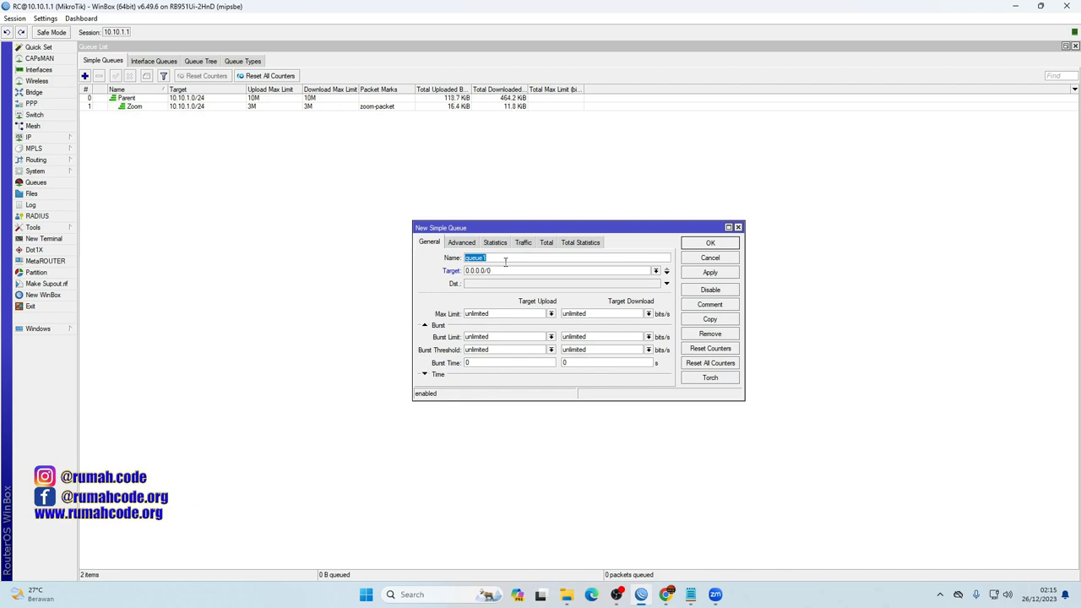
{"action": "type", "text": "Umm"}
{"action": "key", "text": "BackSpace"}
{"action": "key", "text": "BackSpace"}
{"action": "key", "text": "BackSpace"}
{"action": "type", "text": "Umum"}
{"action": "key", "text": "Tab"}
{"action": "type", "text": "10.10.1.0/24"}
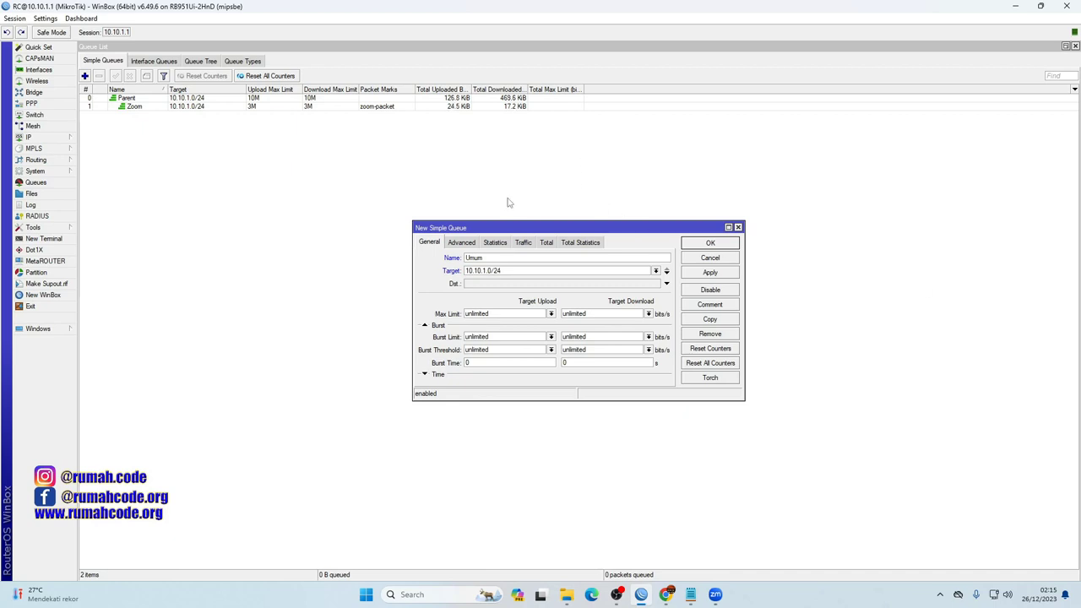
Step: Set the Umum queue's upload and download max limits to 3M each
{"action": "left_click", "coordinate": [552, 316]}
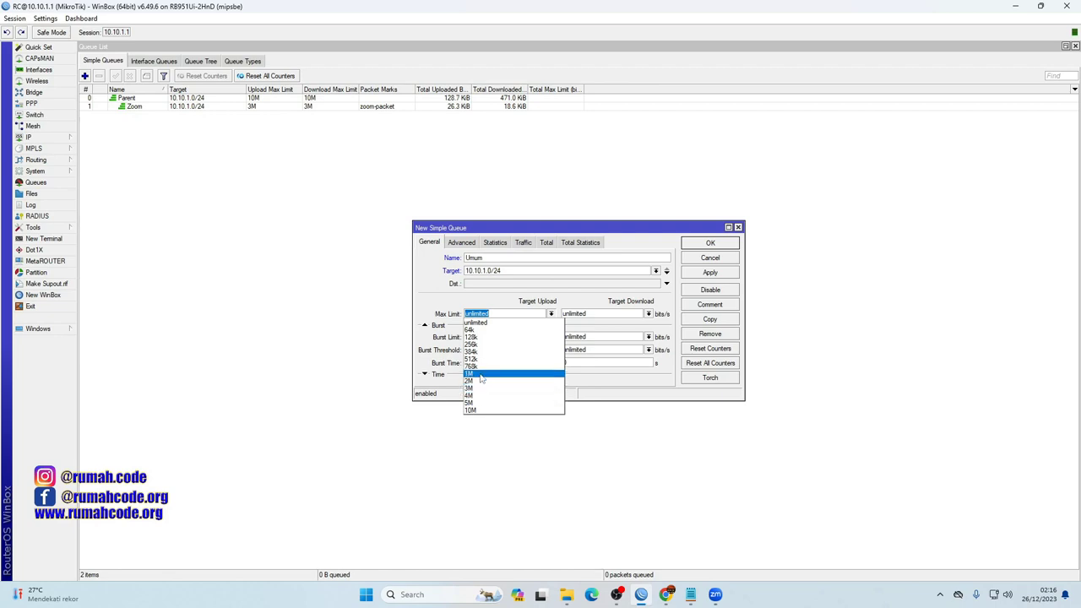
{"action": "left_click", "coordinate": [479, 388]}
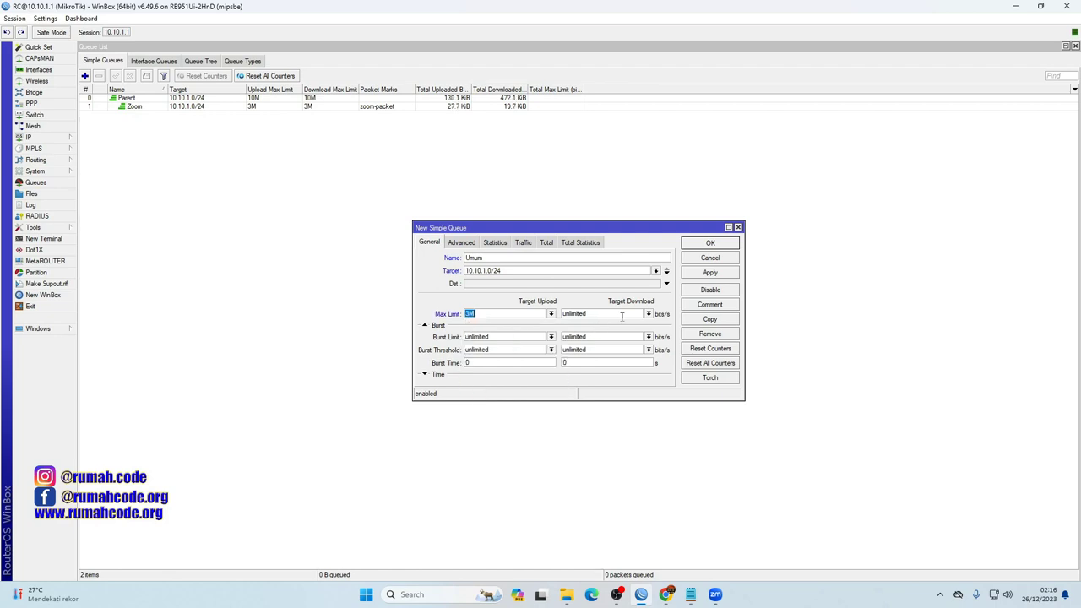
{"action": "left_click", "coordinate": [648, 313]}
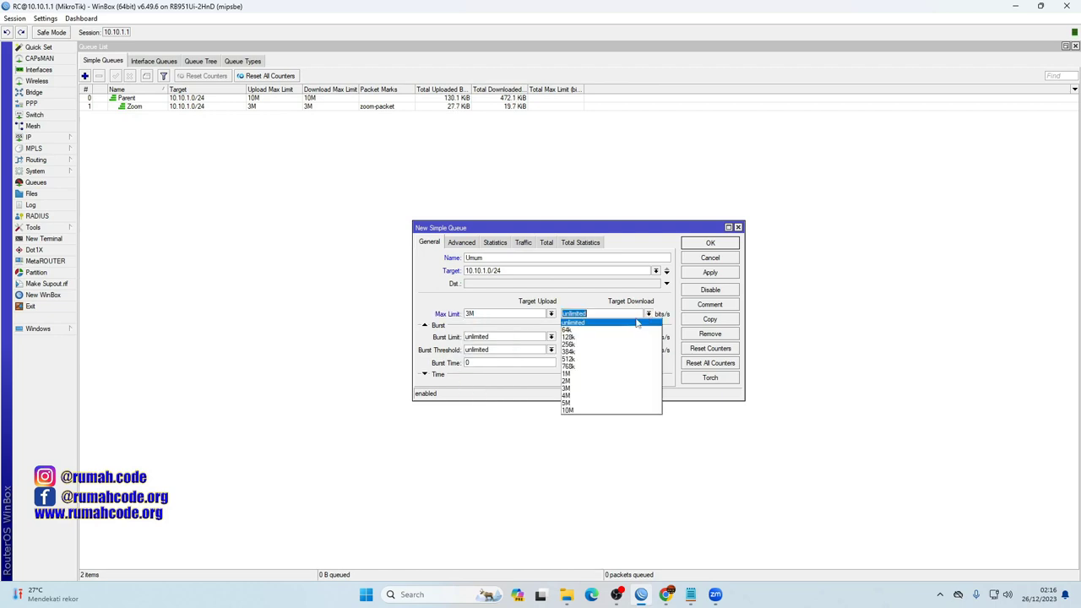
{"action": "left_click", "coordinate": [575, 389]}
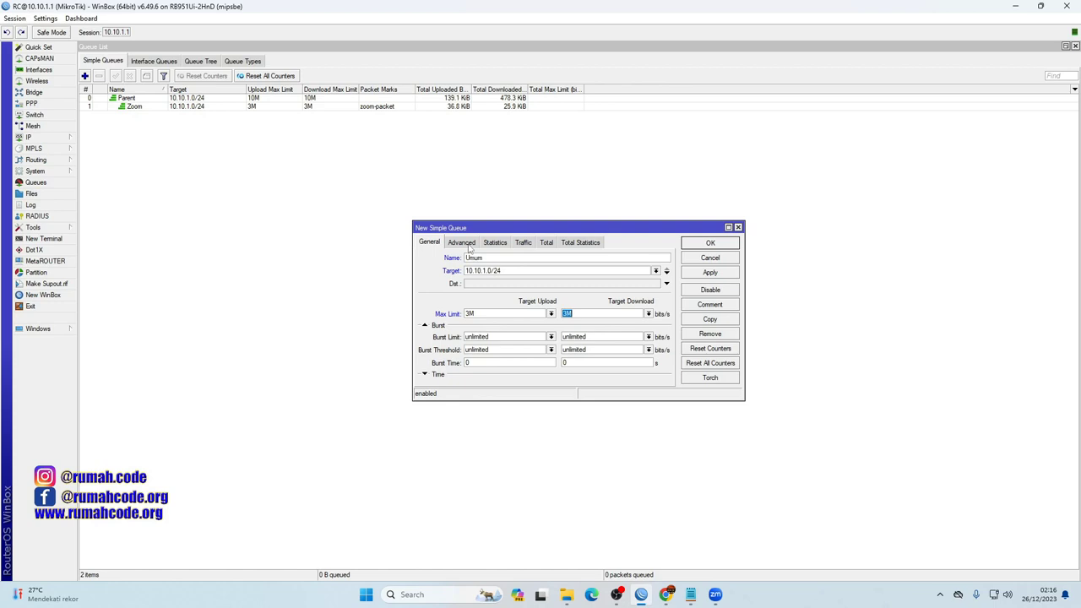
Step: Assign the packet mark no-mark and the parent queue Parent to the Umum queue, and save it
{"action": "left_click", "coordinate": [461, 242]}
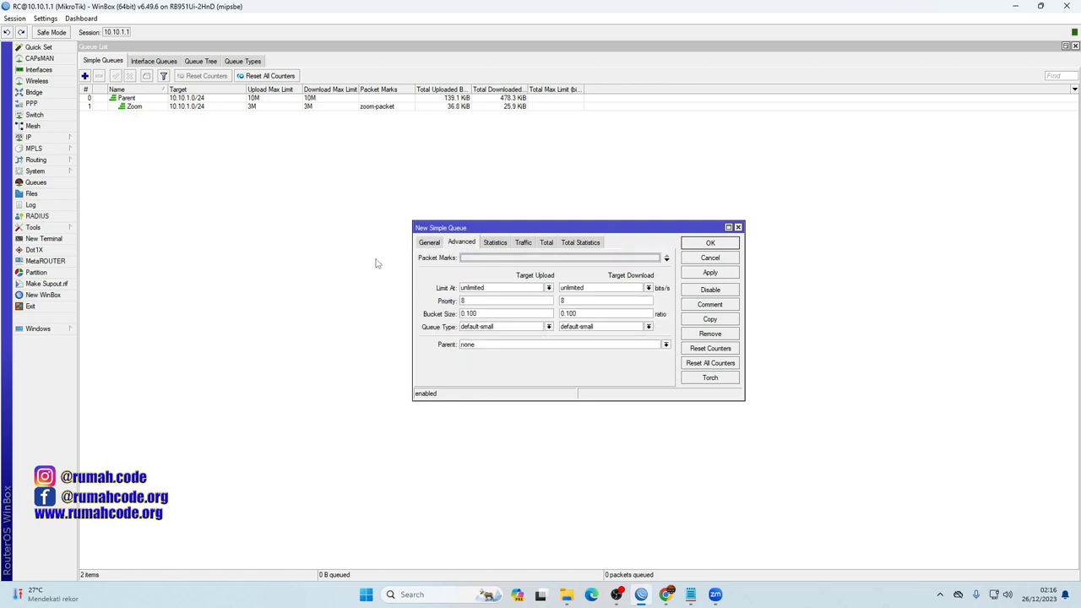
{"action": "left_click", "coordinate": [595, 260]}
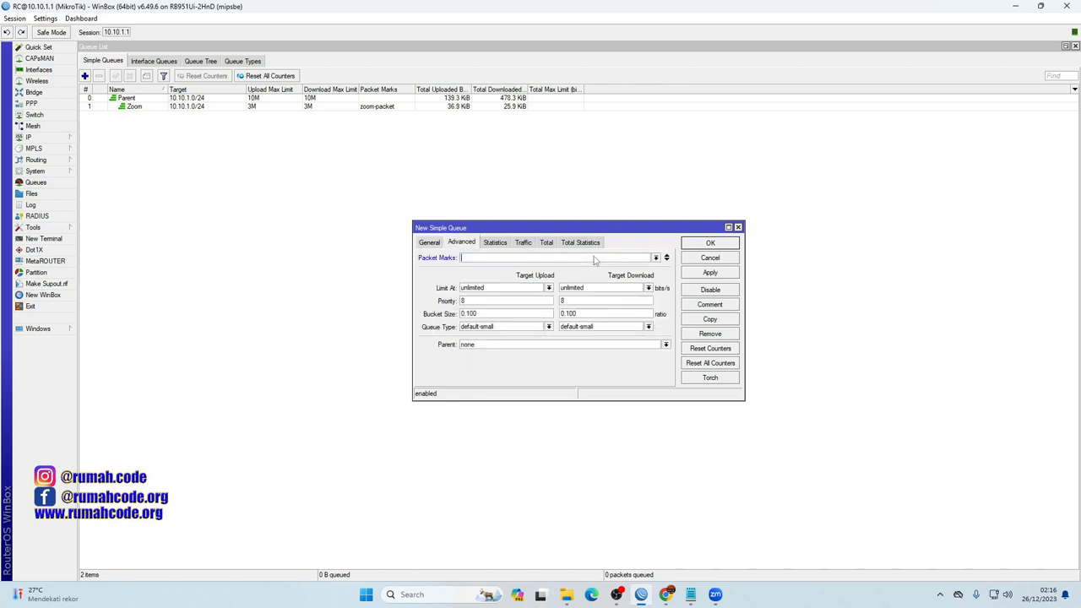
{"action": "left_click", "coordinate": [655, 259]}
{"action": "left_click", "coordinate": [489, 265]}
{"action": "left_click", "coordinate": [664, 345]}
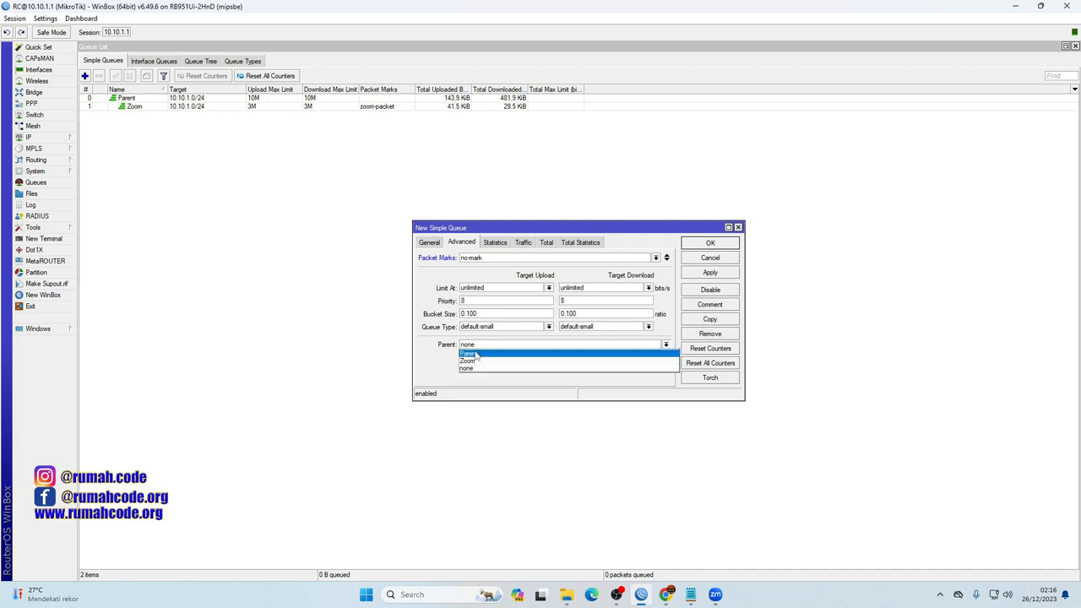
{"action": "left_click", "coordinate": [477, 354]}
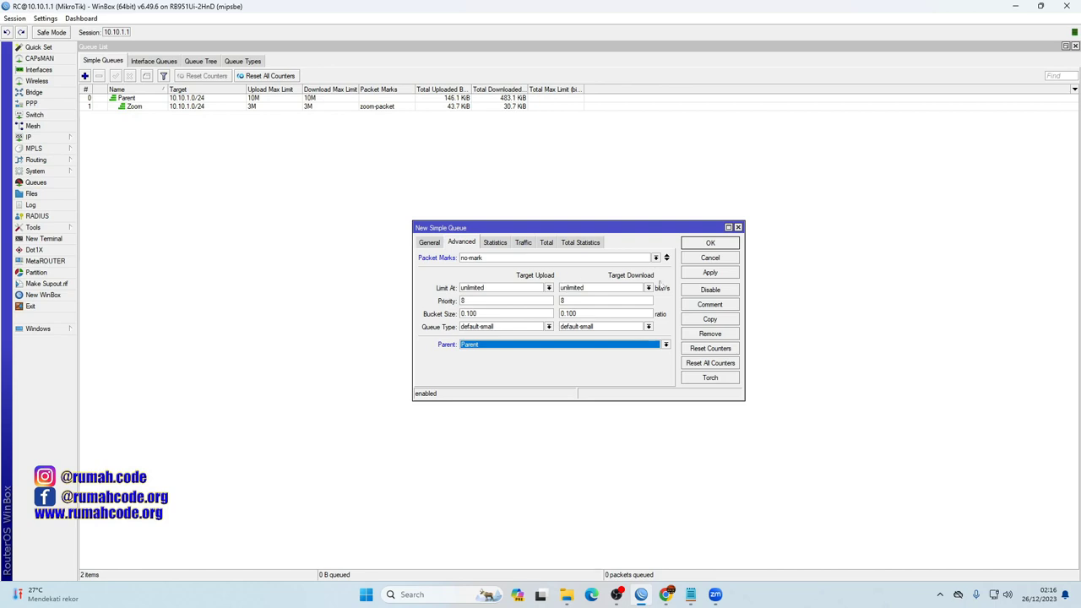
{"action": "left_click", "coordinate": [725, 274]}
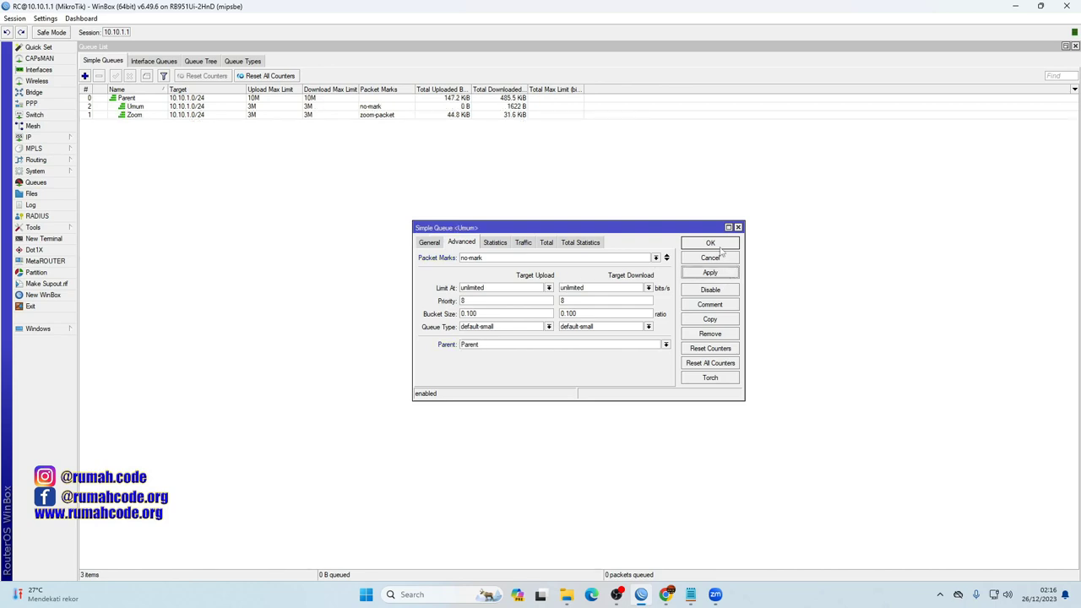
{"action": "left_click", "coordinate": [711, 243]}
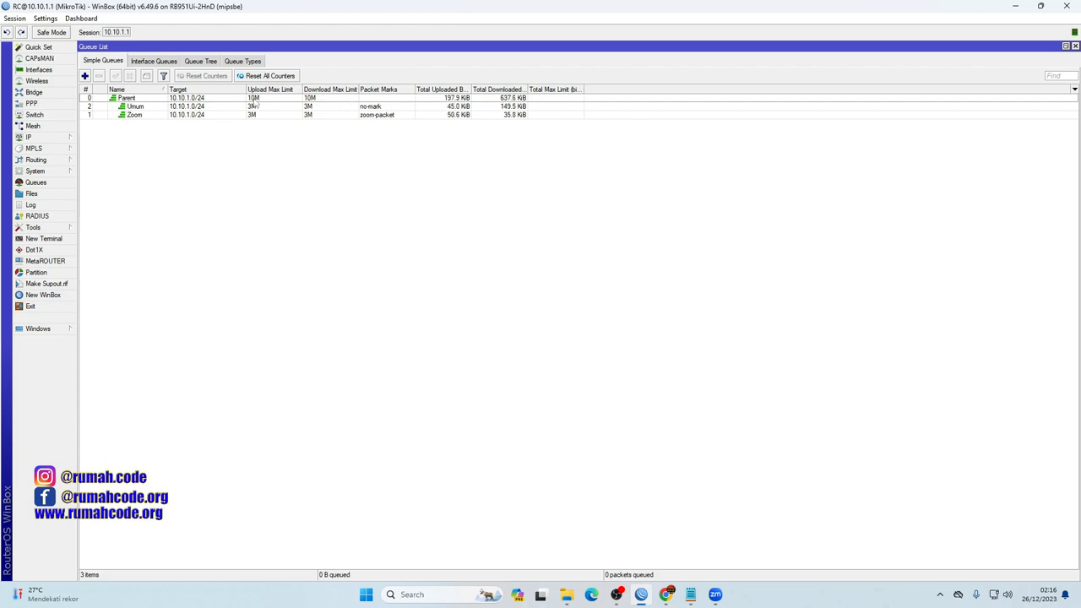
{"action": "left_click", "coordinate": [218, 108]}
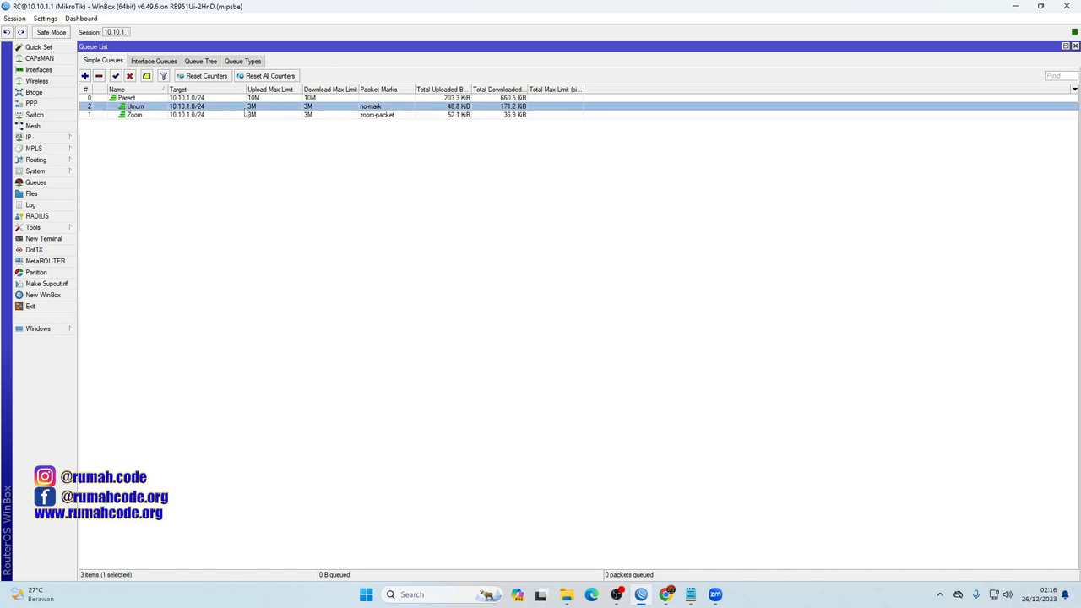
{"action": "left_click", "coordinate": [294, 115]}
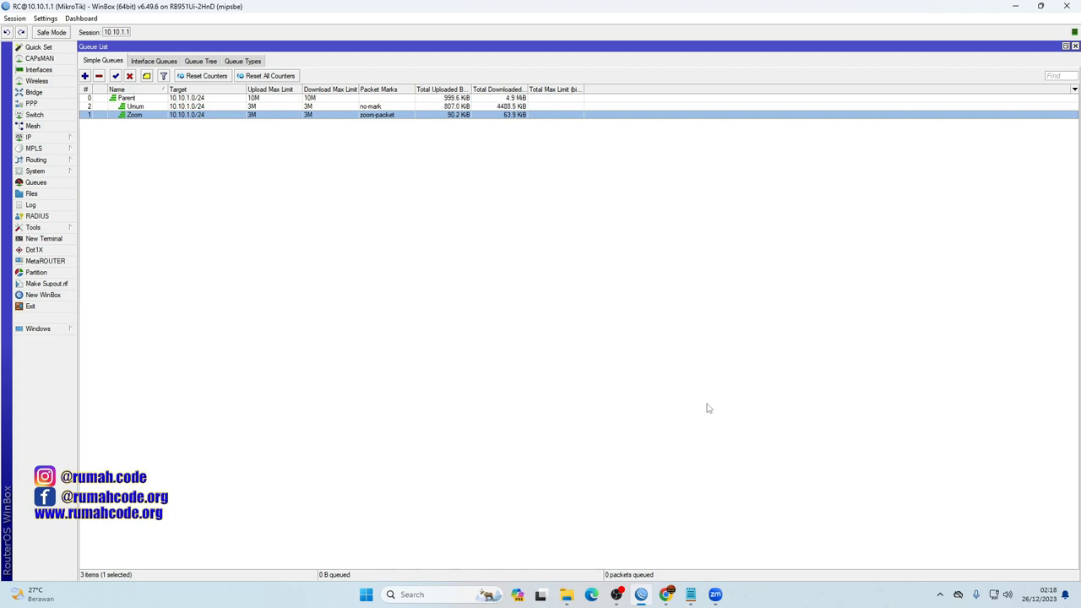
Step: Switch to the Chrome window showing YouTube, reduce it from full screen and place it beside the queue names and limits
{"action": "left_click", "coordinate": [666, 595]}
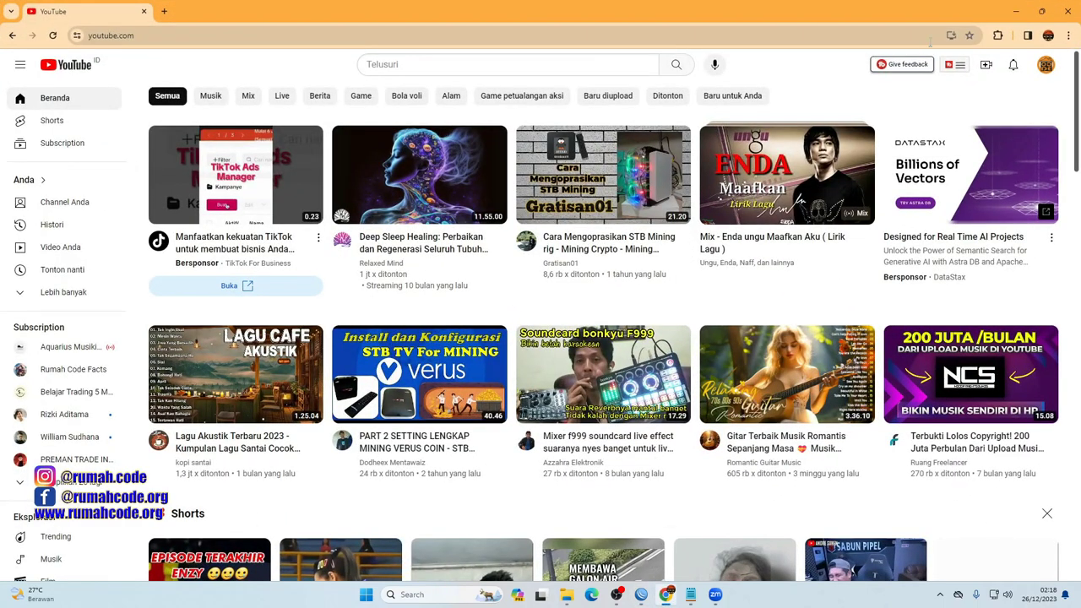
{"action": "left_click", "coordinate": [1042, 11]}
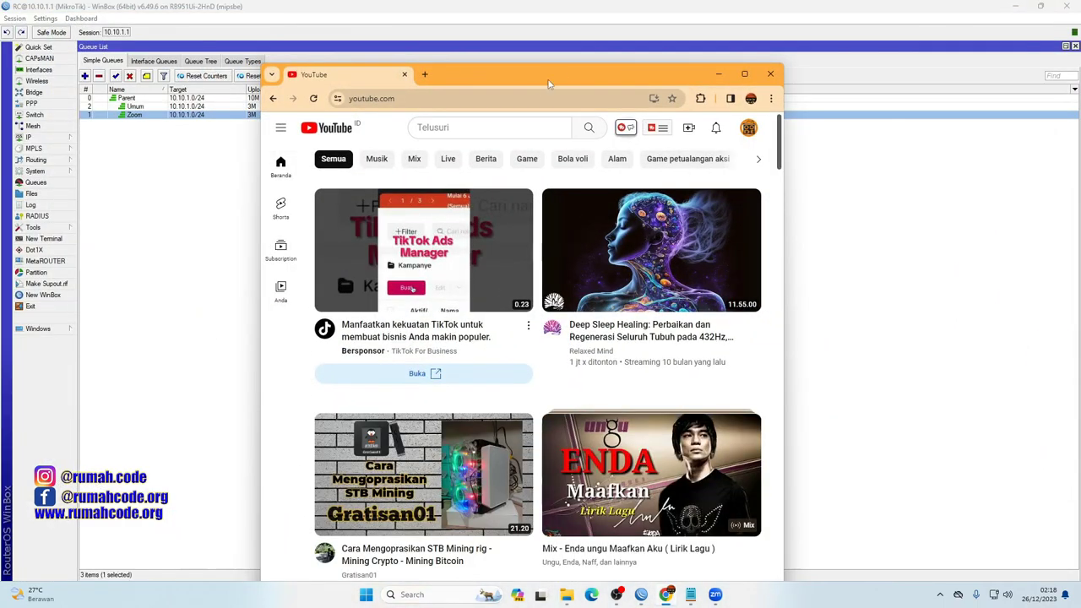
{"action": "left_click_drag", "start_coordinate": [535, 86], "coordinate": [817, 79]}
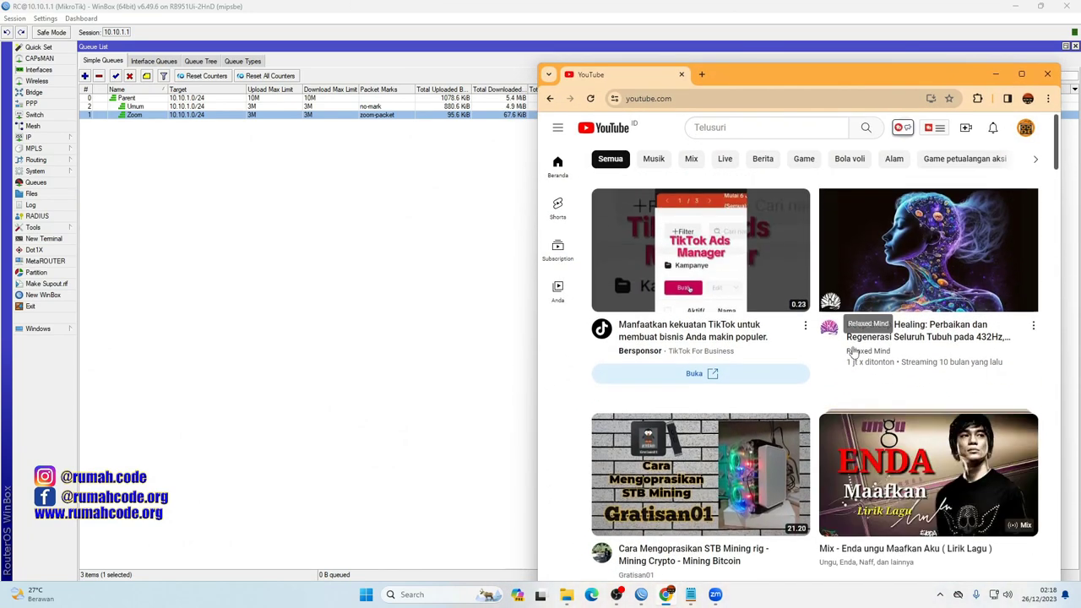
Step: Search YouTube for "no copyright music"
{"action": "left_click", "coordinate": [779, 128]}
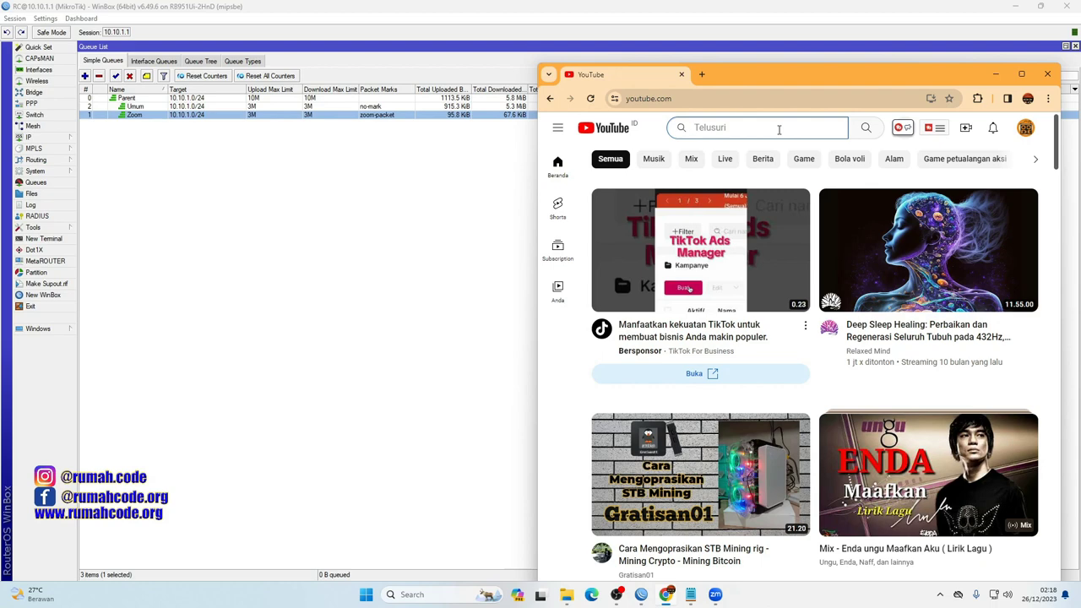
{"action": "type", "text": "no"}
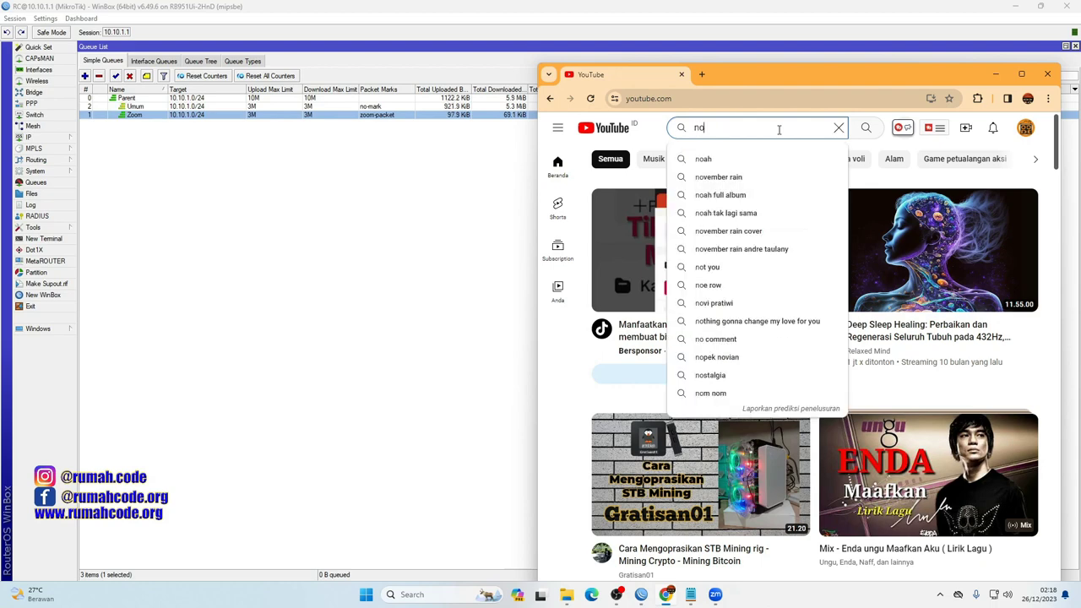
{"action": "type", "text": " copy"}
{"action": "key", "text": "Down"}
{"action": "key", "text": "Down"}
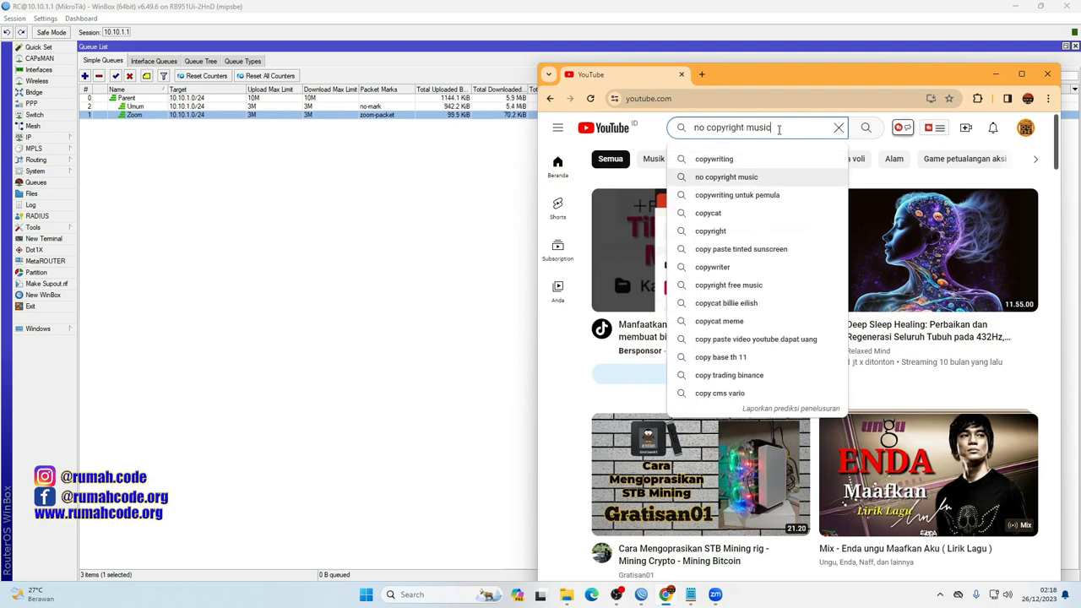
{"action": "key", "text": "Down"}
{"action": "key", "text": "Up"}
{"action": "key", "text": "Return"}
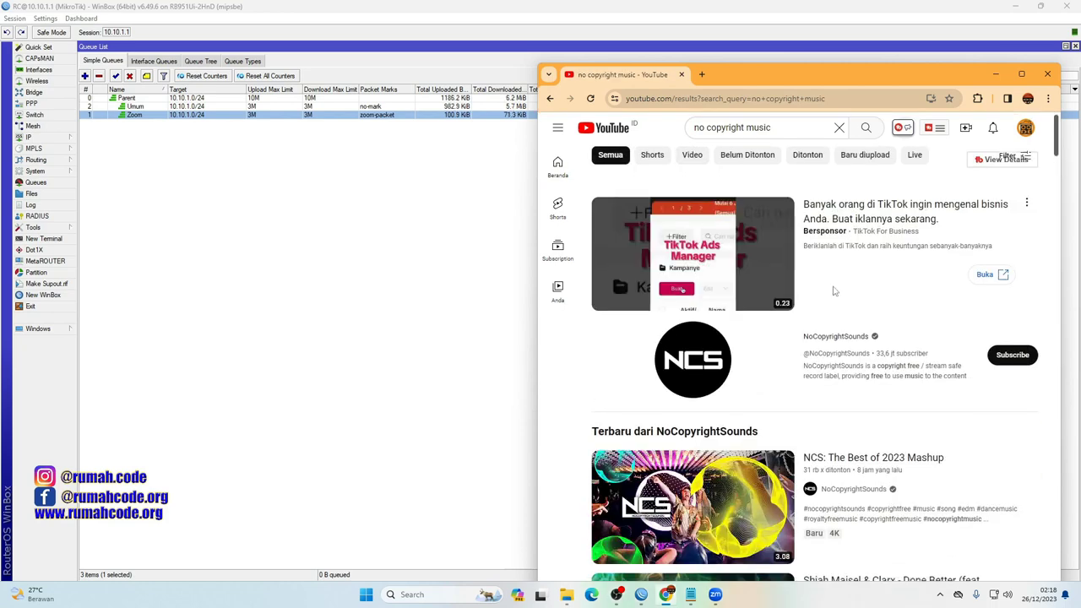
Step: Play the video "NCS: The Best of 2023 Mashup" from the search results and mute it
{"action": "scroll", "coordinate": [836, 304], "scroll_direction": "down", "scroll_amount": 2}
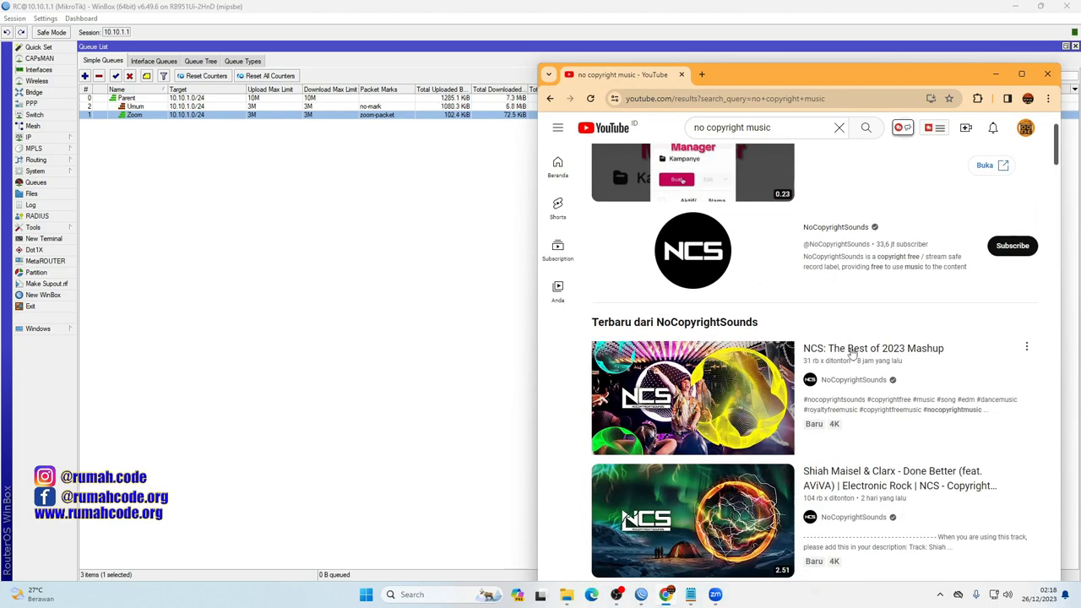
{"action": "left_click", "coordinate": [850, 350]}
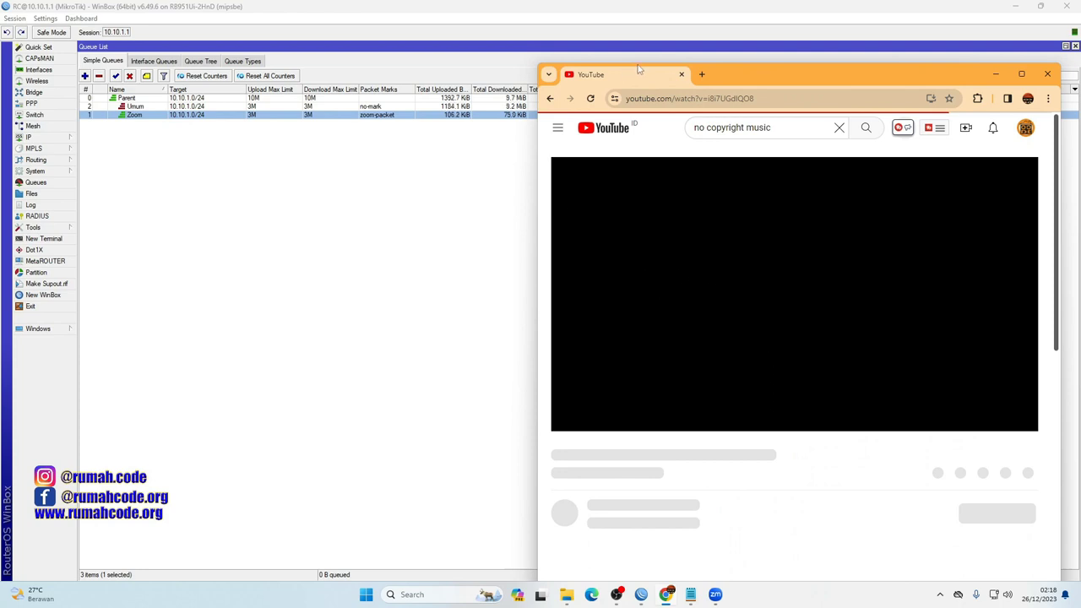
{"action": "left_click_drag", "start_coordinate": [736, 74], "coordinate": [761, 73]}
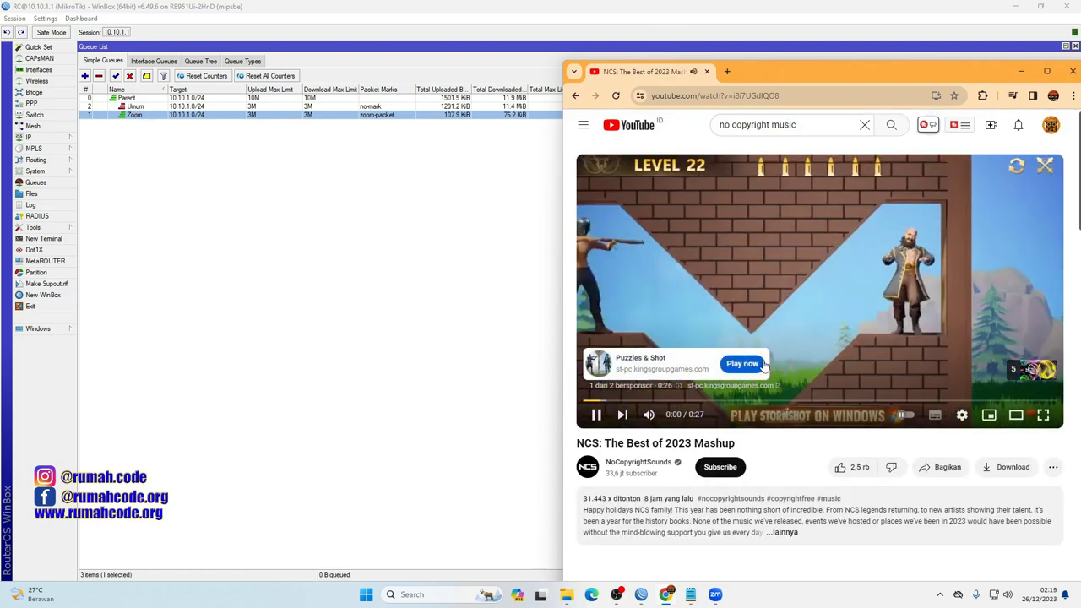
{"action": "left_click", "coordinate": [649, 418]}
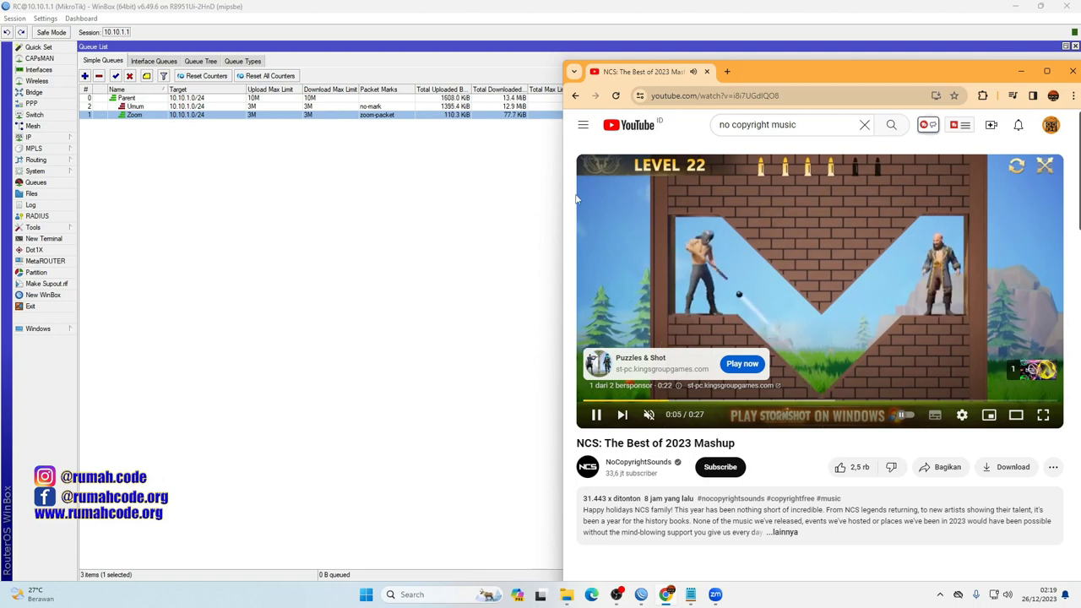
Step: Skip the advert before the video and move the browser window clear of the queue list's limit and packet mark columns
{"action": "left_click_drag", "start_coordinate": [765, 68], "coordinate": [669, 151]}
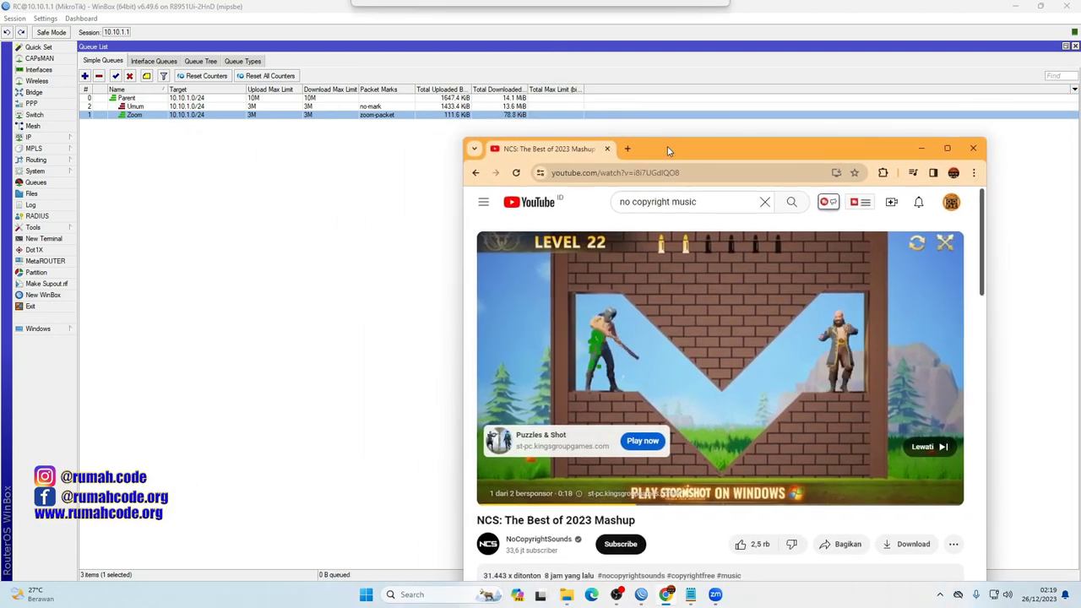
{"action": "left_click", "coordinate": [930, 446]}
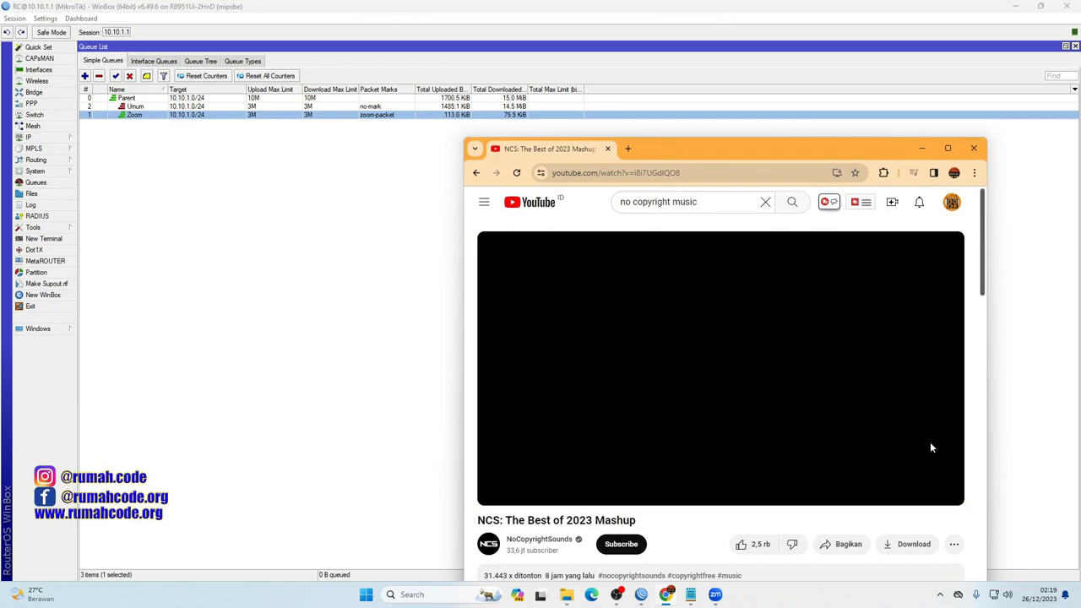
{"action": "left_click_drag", "start_coordinate": [686, 159], "coordinate": [789, 107]}
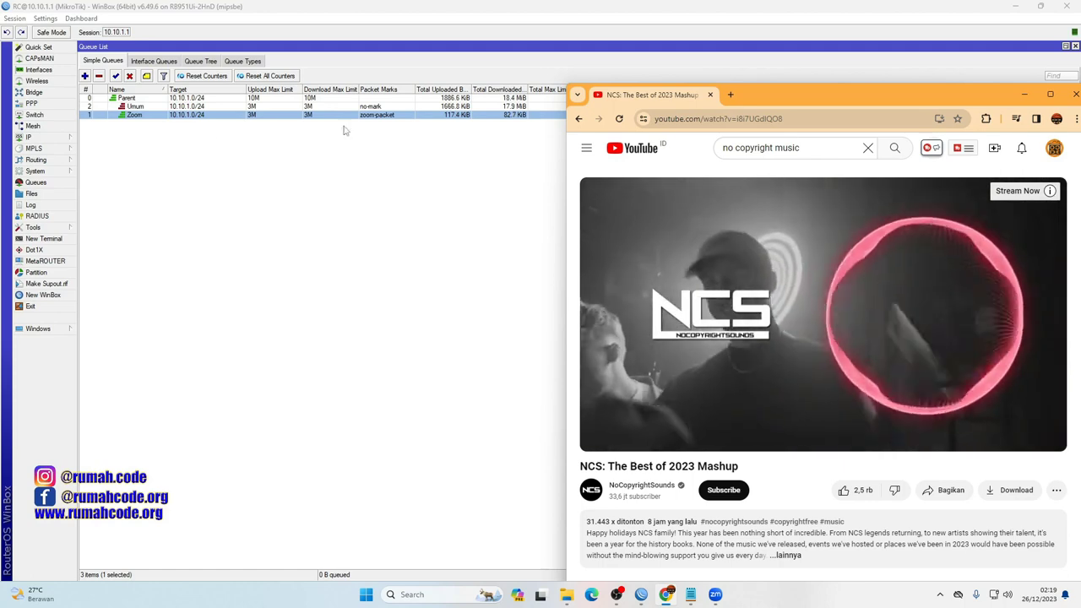
{"action": "left_click_drag", "start_coordinate": [739, 94], "coordinate": [754, 91]}
Step: Switch to the Zoom Meeting window, narrow it and place it below the queue rows, beside the YouTube video
{"action": "mouse_move", "coordinate": [715, 594]}
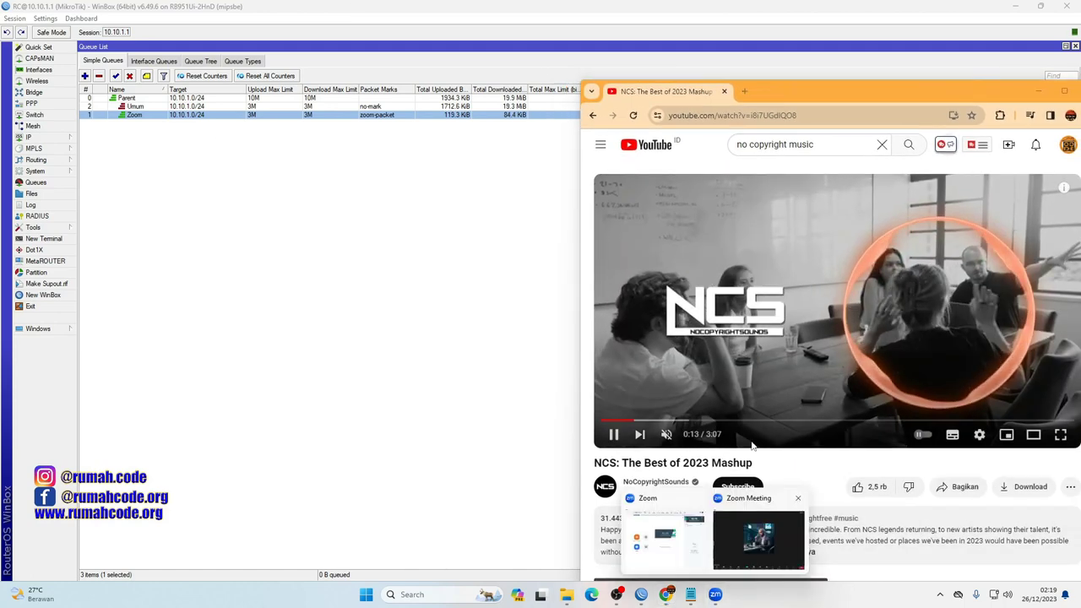
{"action": "left_click", "coordinate": [763, 536]}
{"action": "left_click_drag", "start_coordinate": [864, 122], "coordinate": [614, 294]}
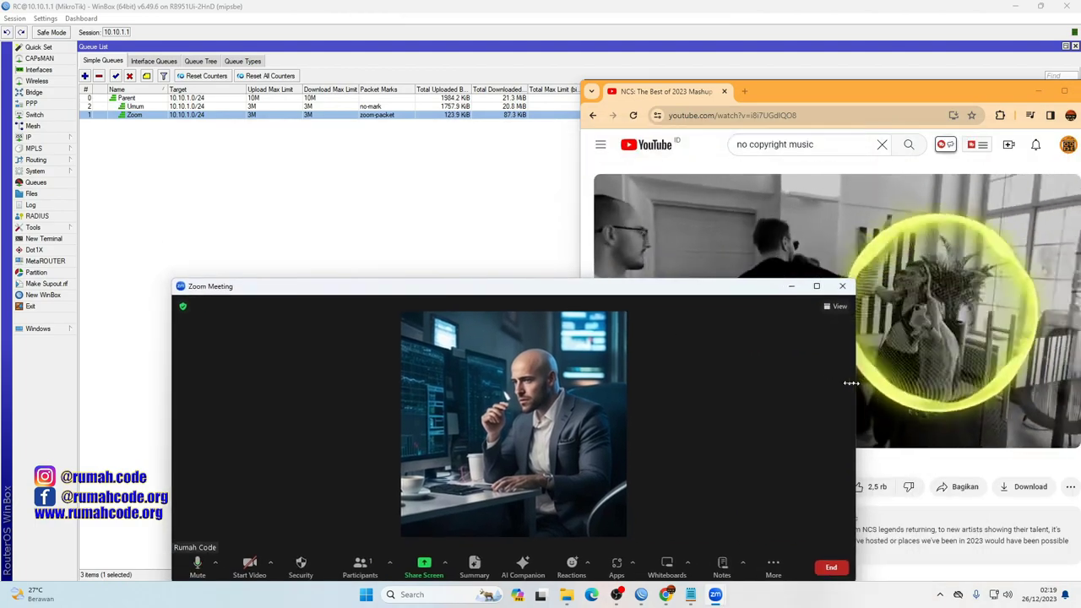
{"action": "left_click_drag", "start_coordinate": [850, 379], "coordinate": [498, 379]}
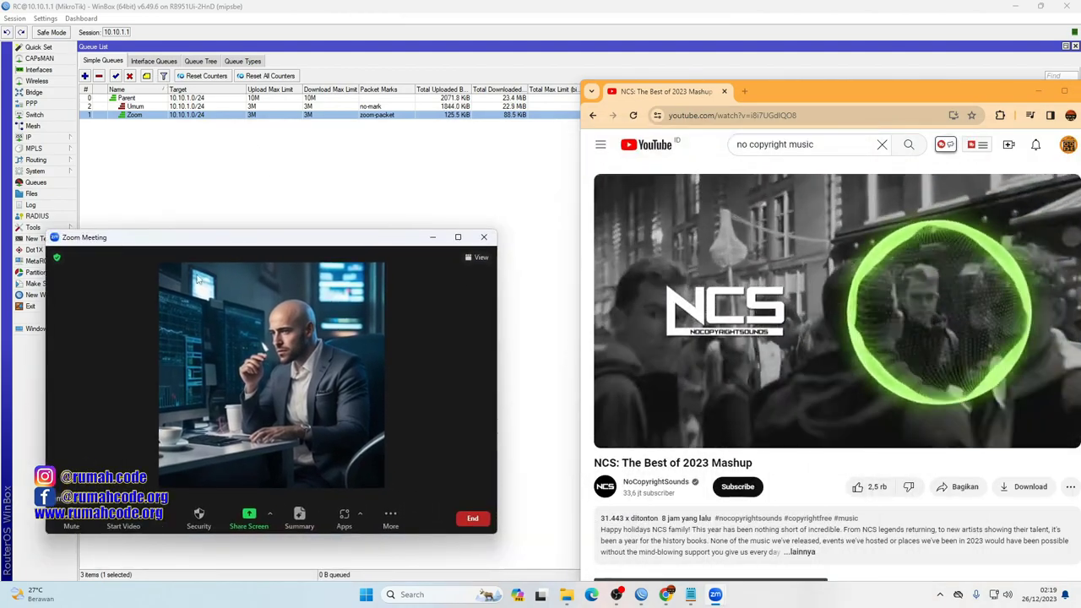